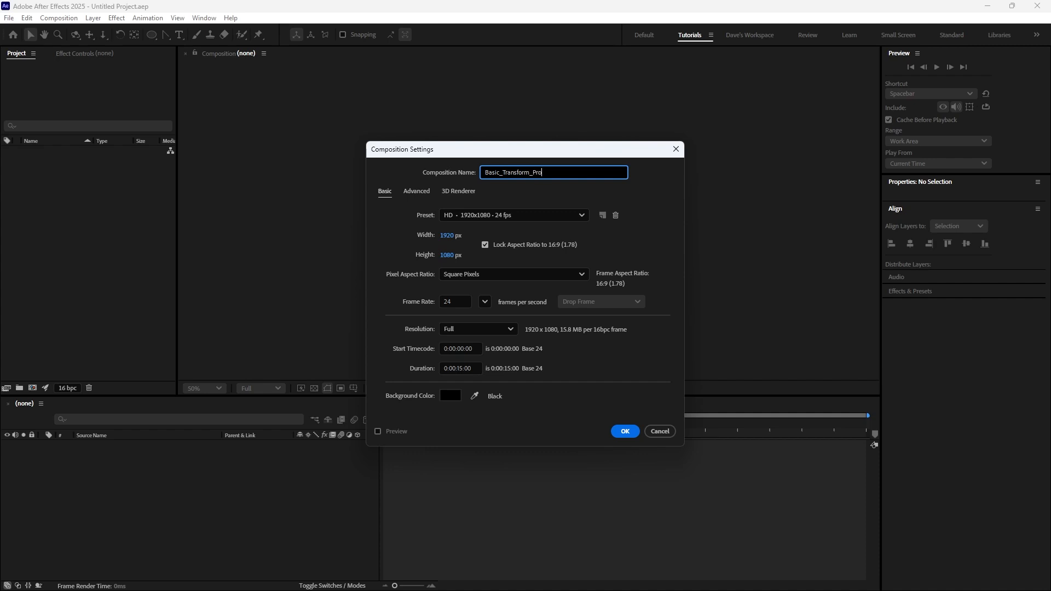
- Create the 15-second 1920x1080, 24 fps composition and add a full-size dark blue solid as its background
click(625, 431)
click(93, 18)
mouse_move(114, 34)
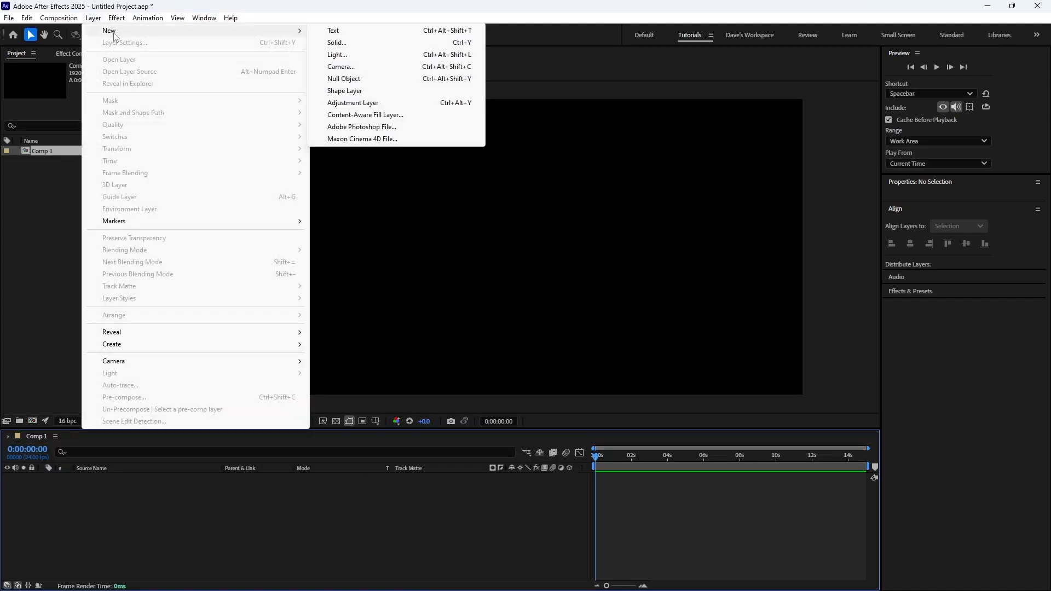
click(366, 45)
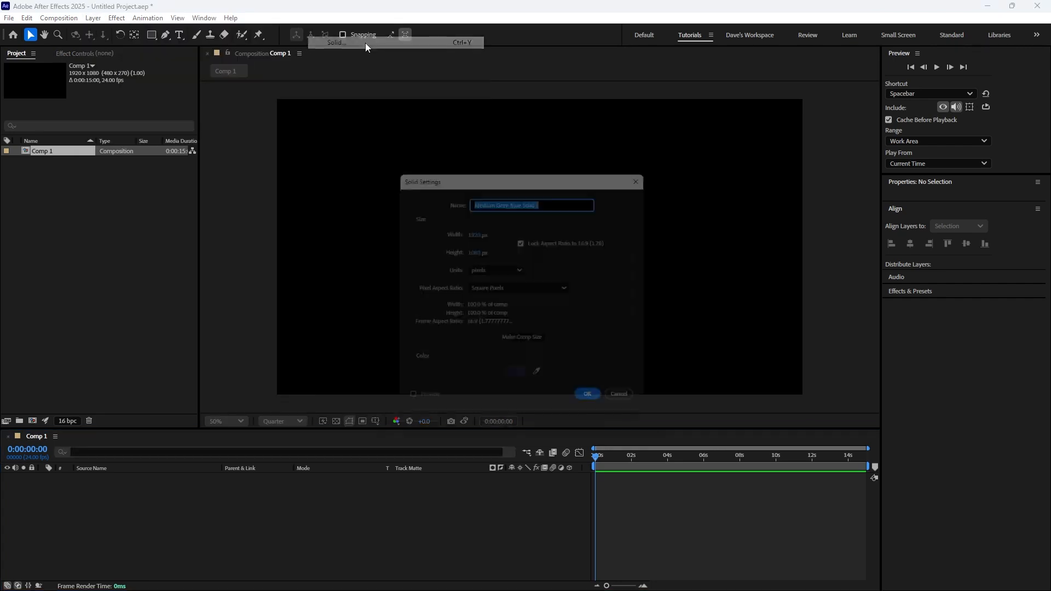
click(518, 382)
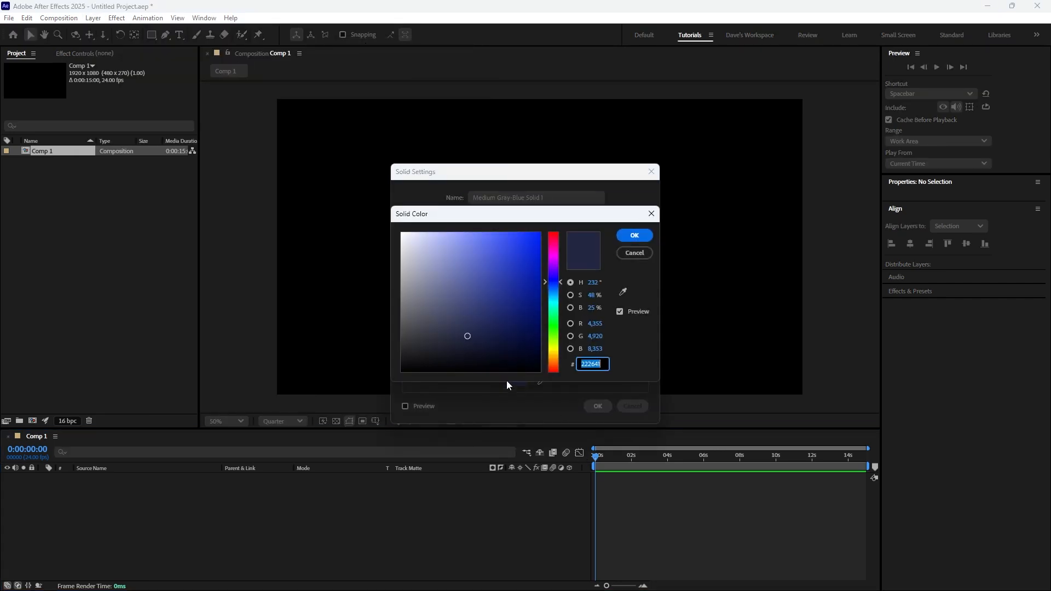
key(Return)
key(Return)
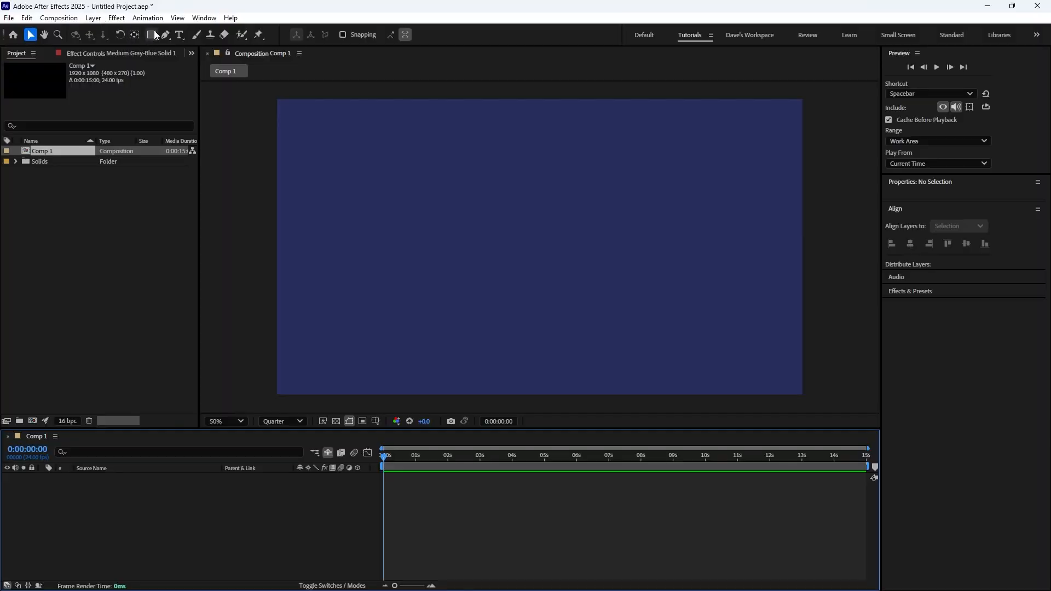
- Draw a circle with the Ellipse tool in the composition, with a yellow fill and a dark 6 px stroke
click(152, 34)
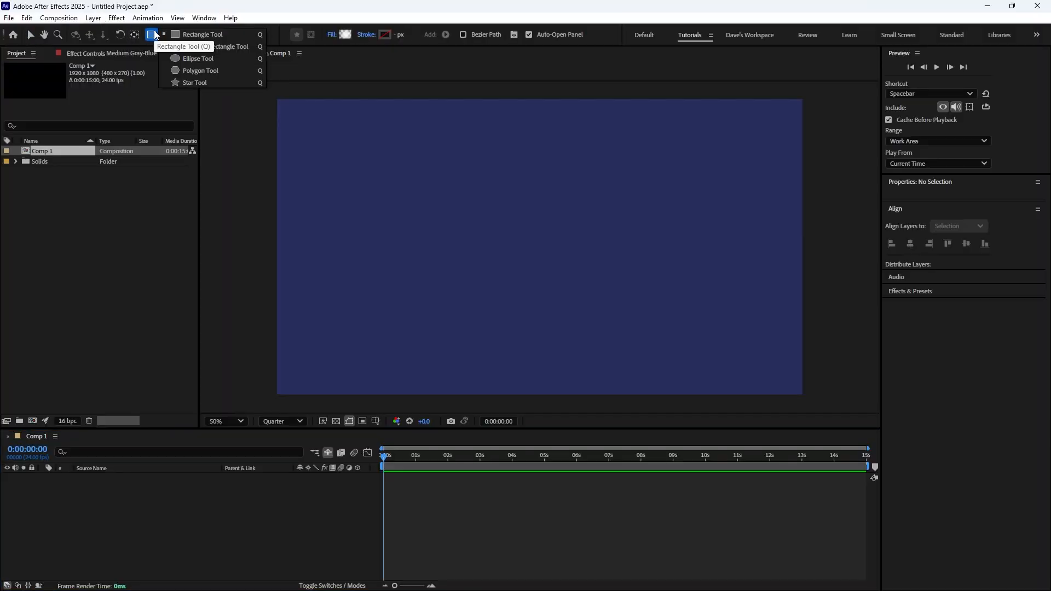
click(196, 58)
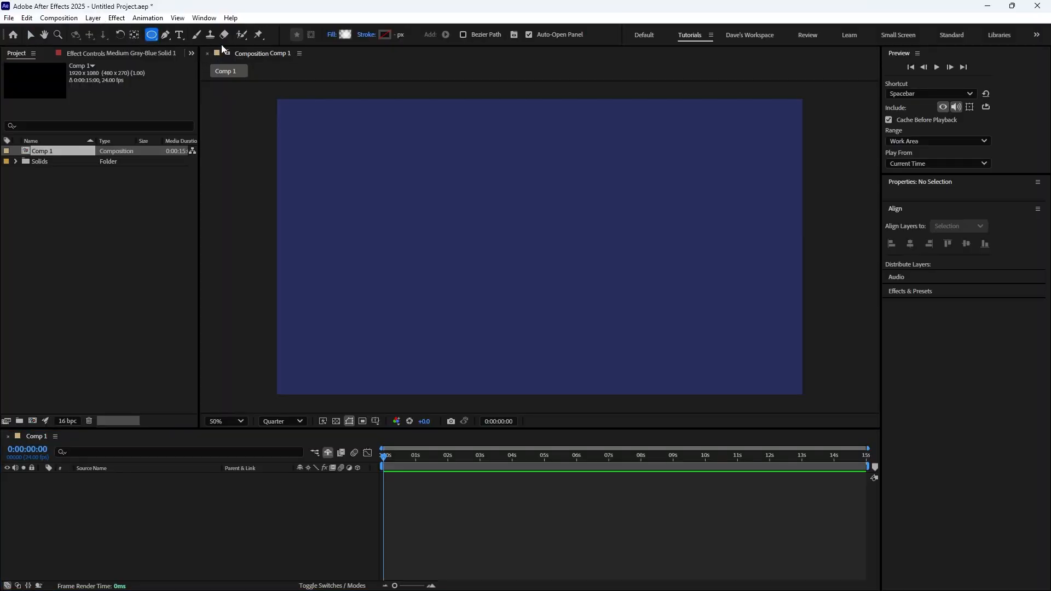
click(345, 34)
drag(489, 312, 461, 251)
drag(556, 344, 557, 352)
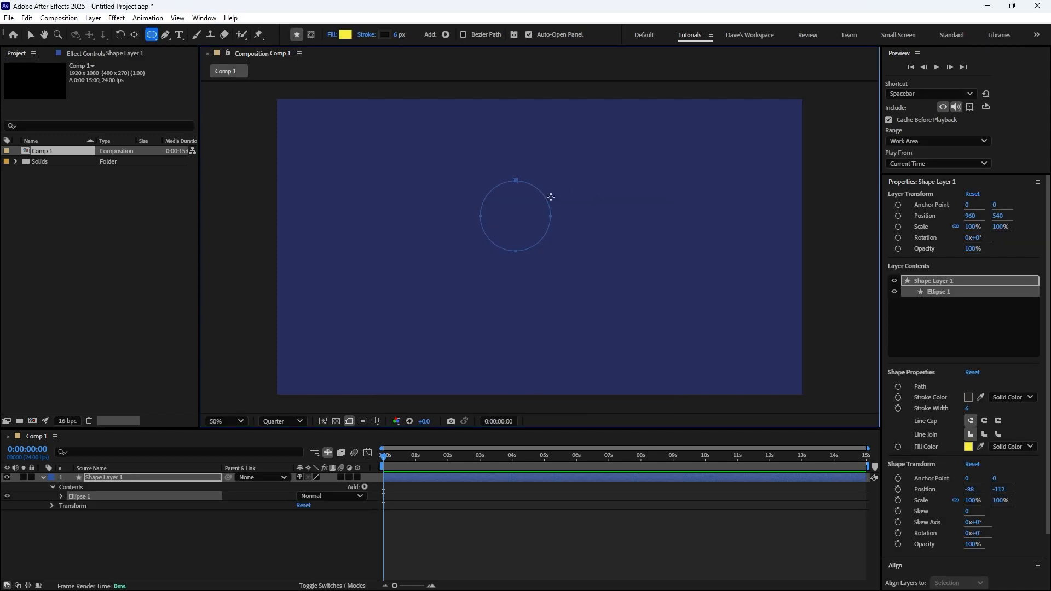
drag(550, 197, 570, 181)
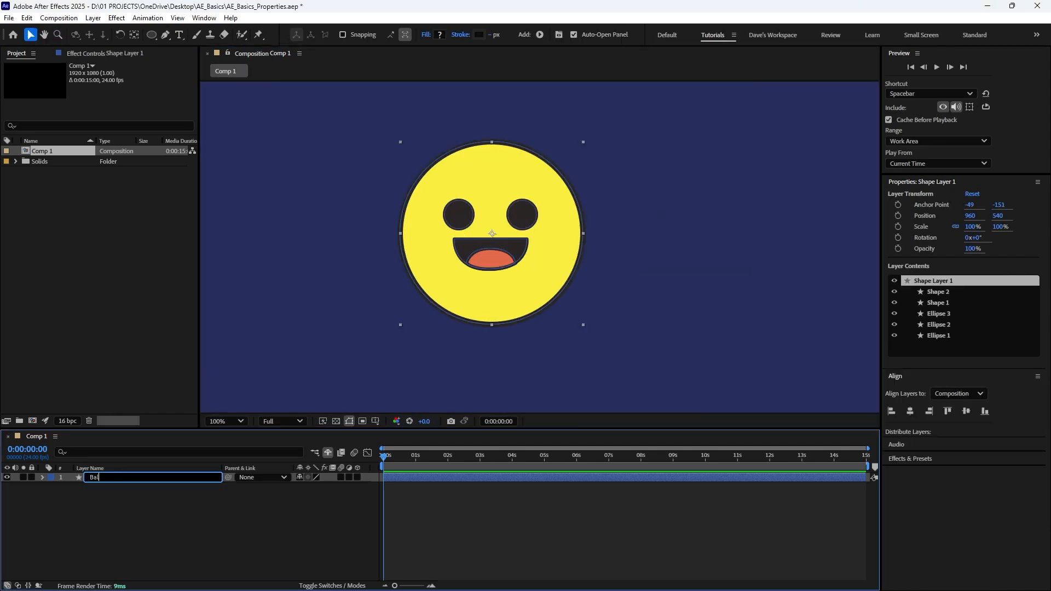
- Rename the smiley shape layer to Ball and save the project
text(ll)
key(Return)
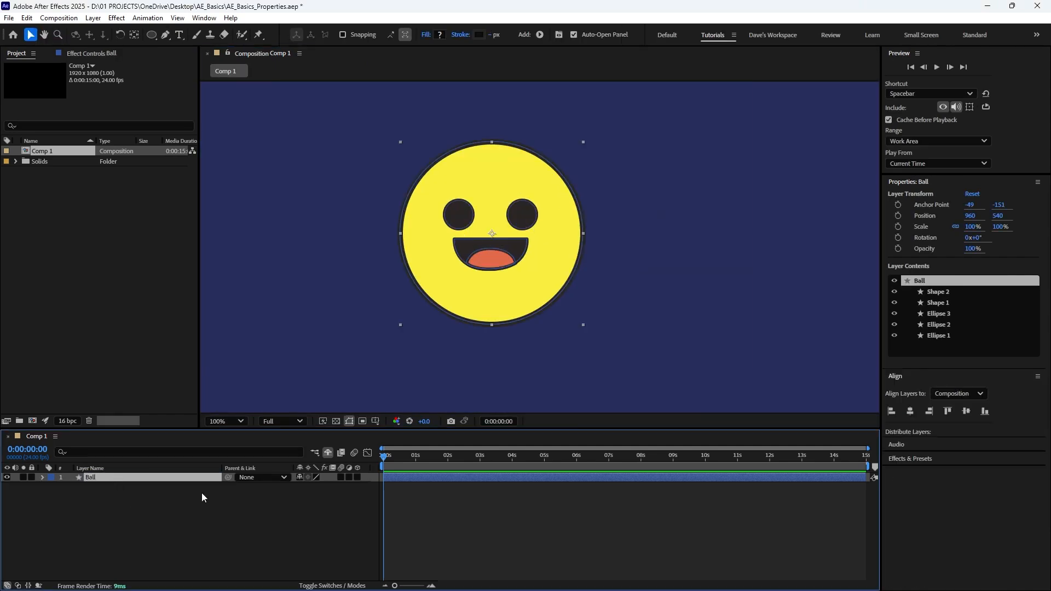
key(ctrl+s)
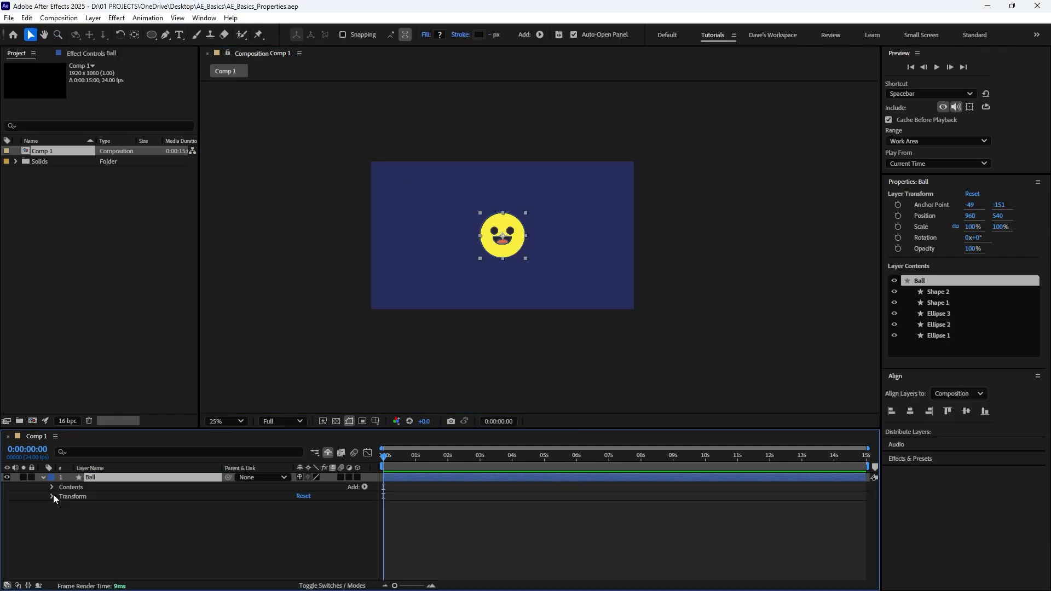
- Reveal the Ball layer's Transform properties, and limit the work area to about 1 to 4 seconds
click(52, 497)
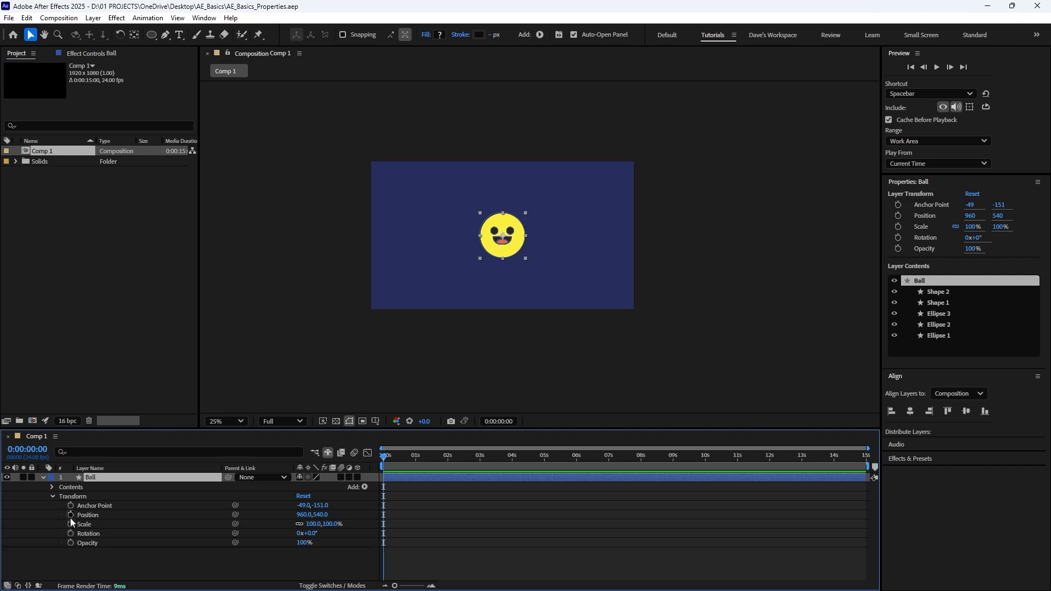
click(416, 455)
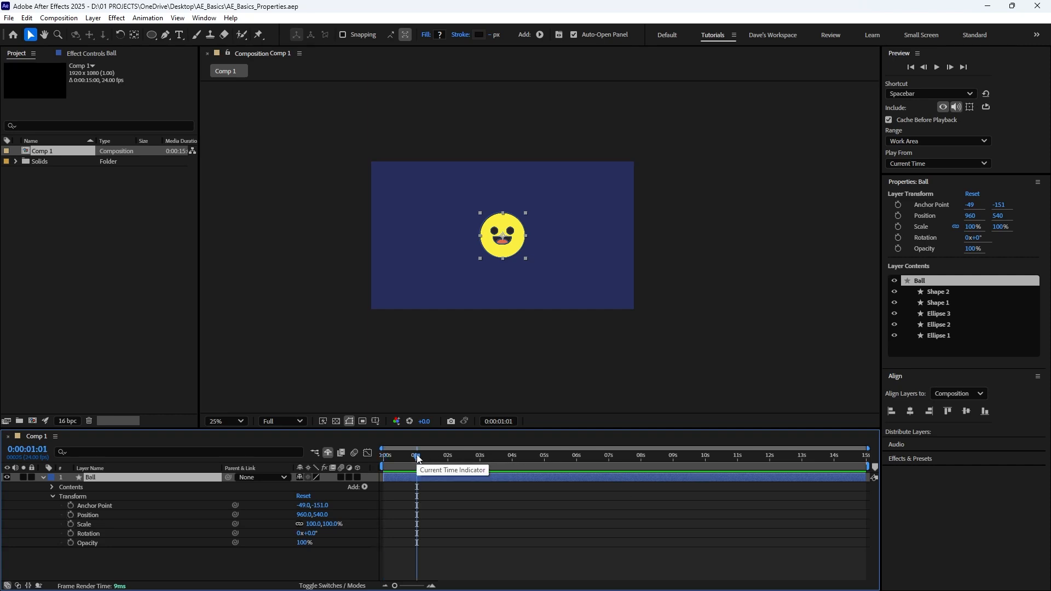
drag(383, 469, 411, 471)
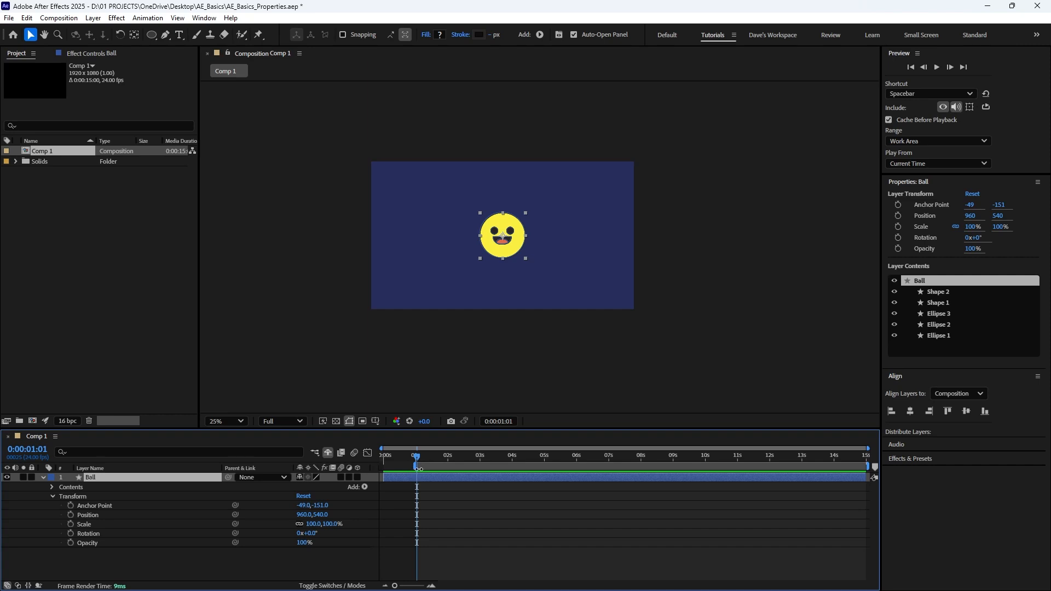
click(511, 456)
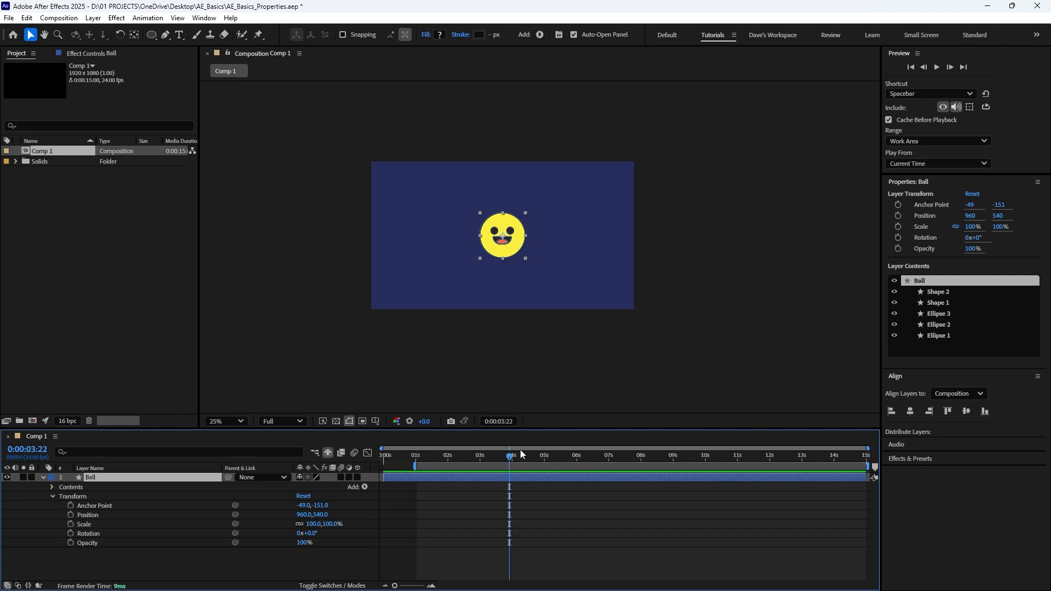
key(Page_Down)
mouse_move(868, 465)
mouse_down()
mouse_move(790, 483)
mouse_move(511, 470)
mouse_up()
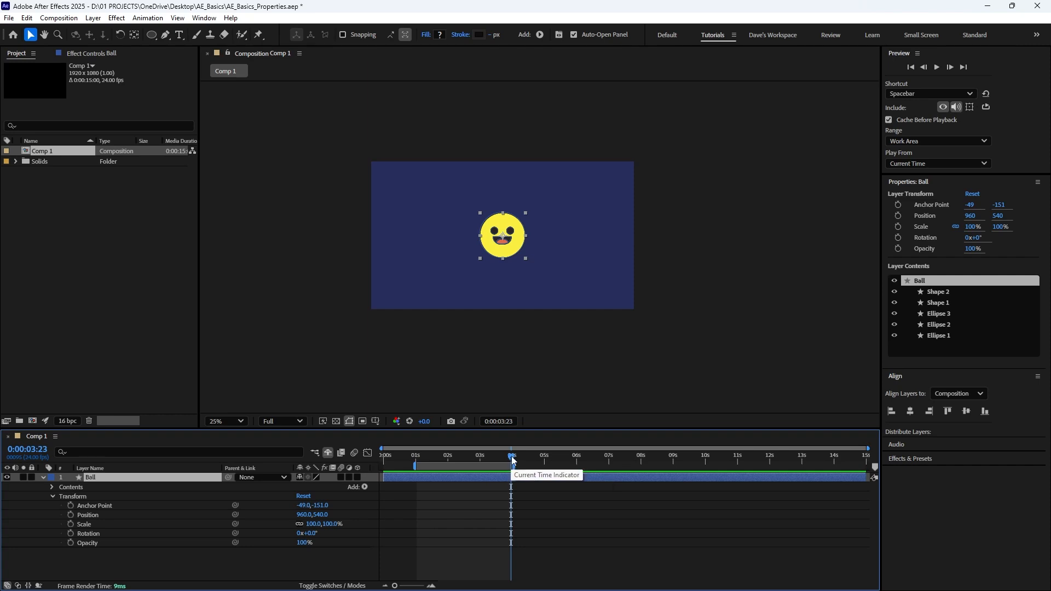
mouse_move(511, 463)
mouse_down()
mouse_move(416, 464)
mouse_move(509, 470)
mouse_up()
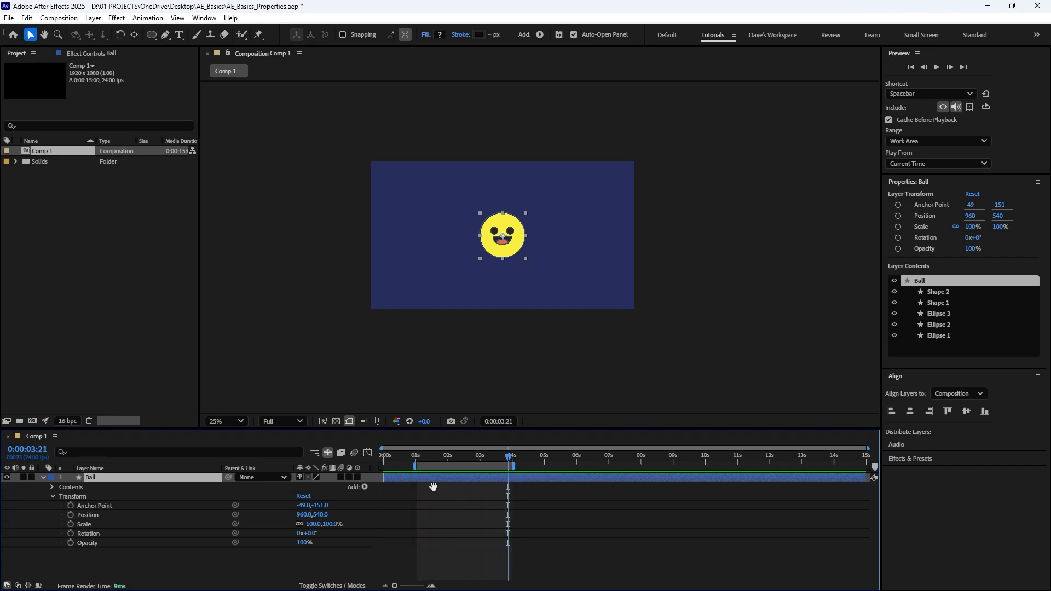
key(space)
key(space)
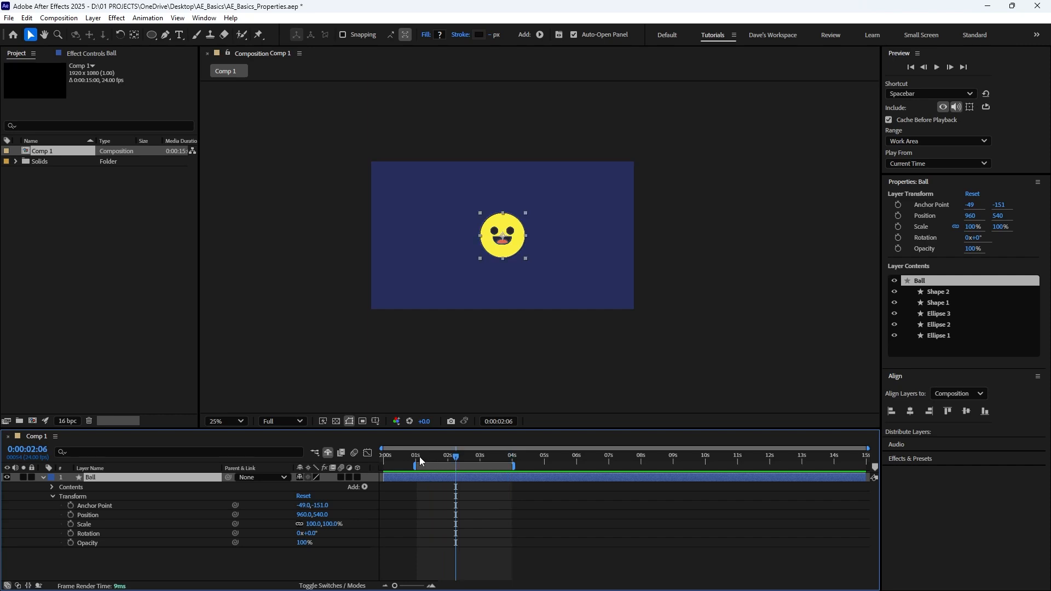
- Keyframe the Ball's Position at 0:00:01:01, and move the ball horizontally to about X 1566 at 0:00:02:00
click(417, 455)
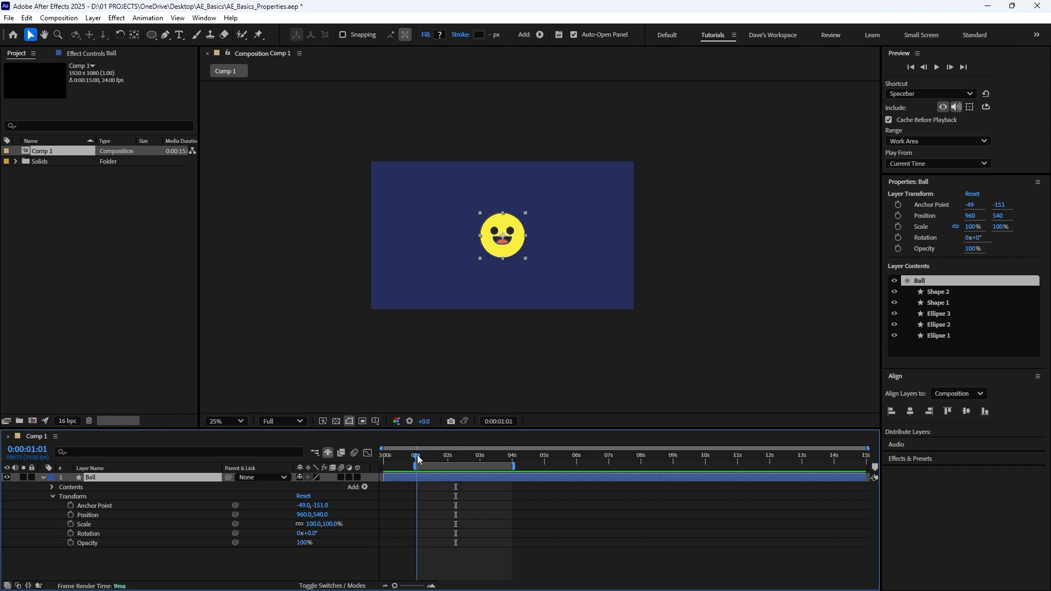
click(70, 514)
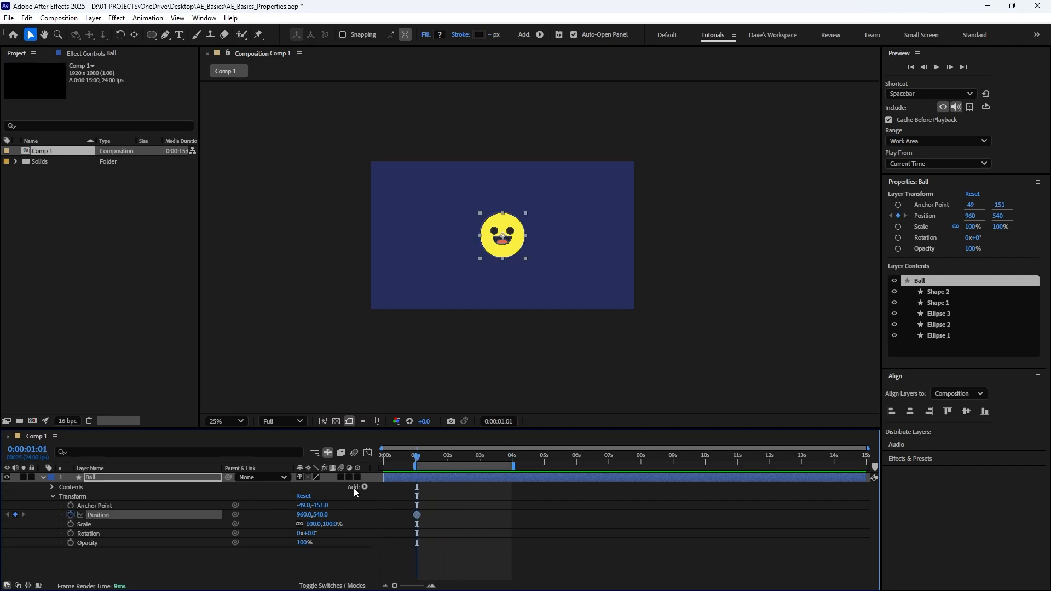
click(448, 463)
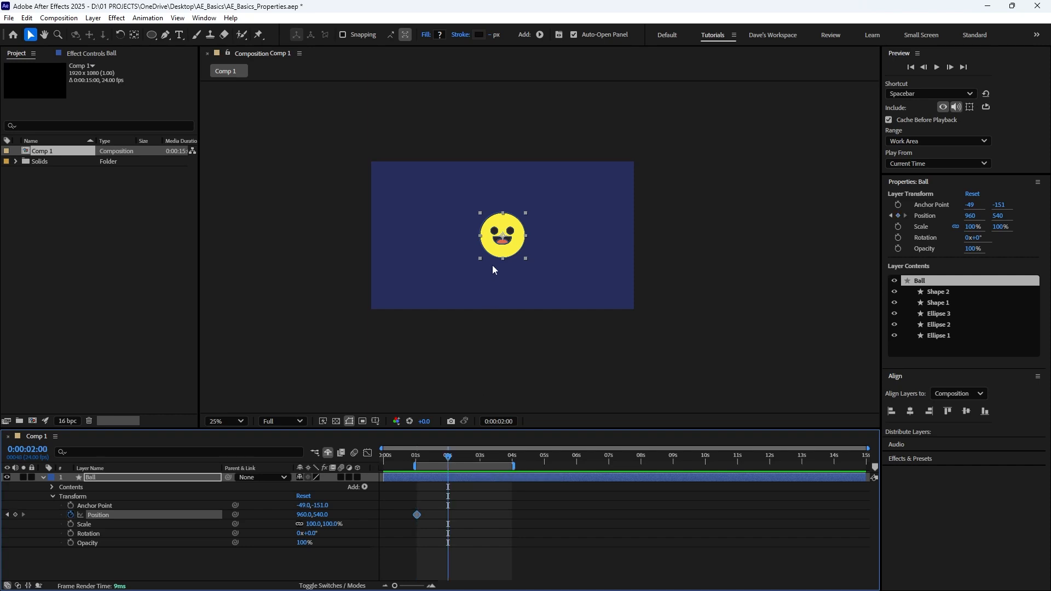
key(period)
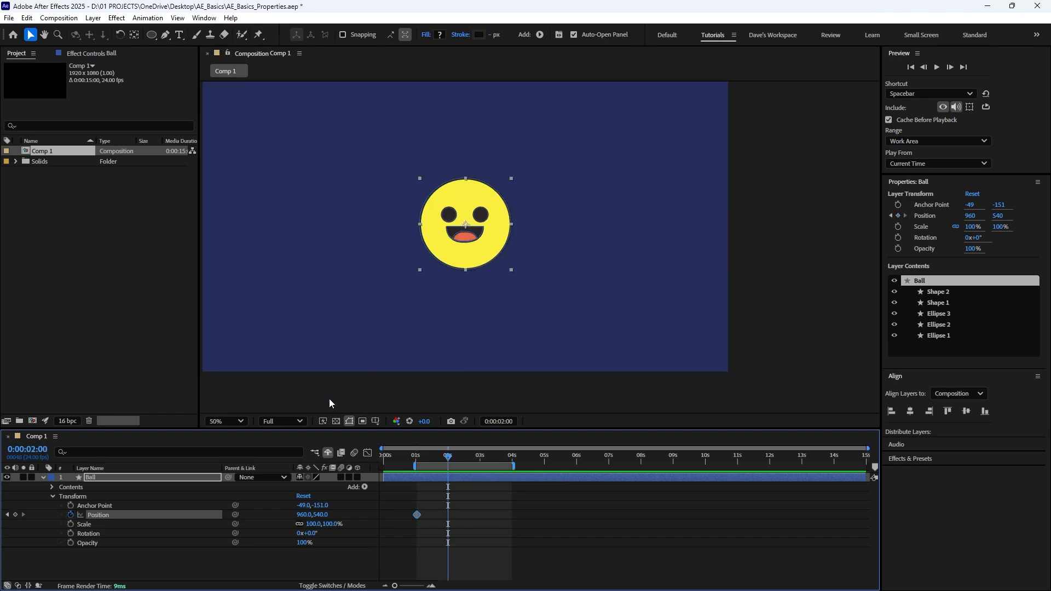
click(277, 424)
click(228, 422)
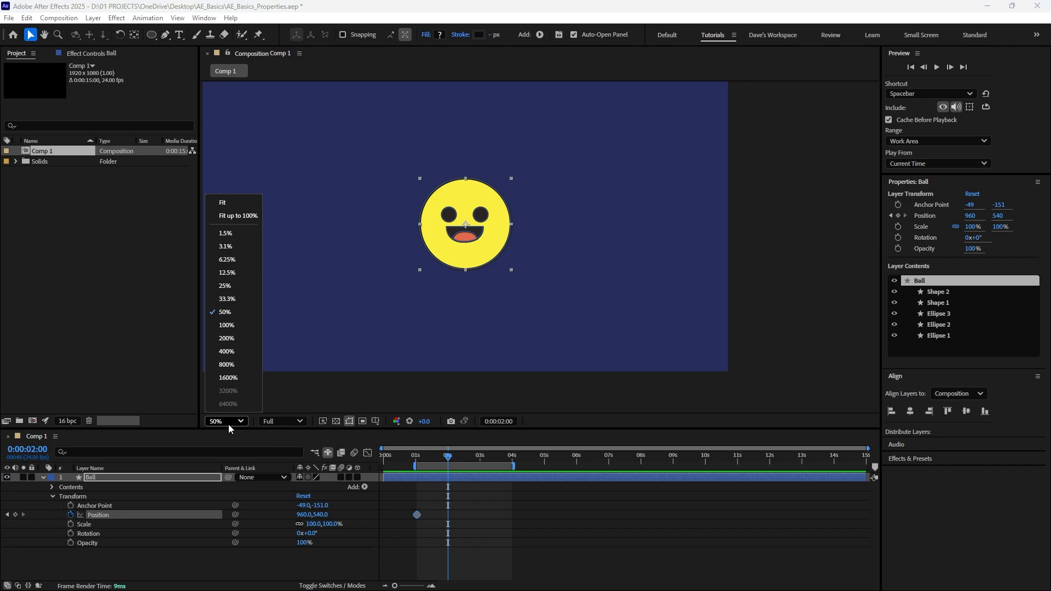
click(239, 218)
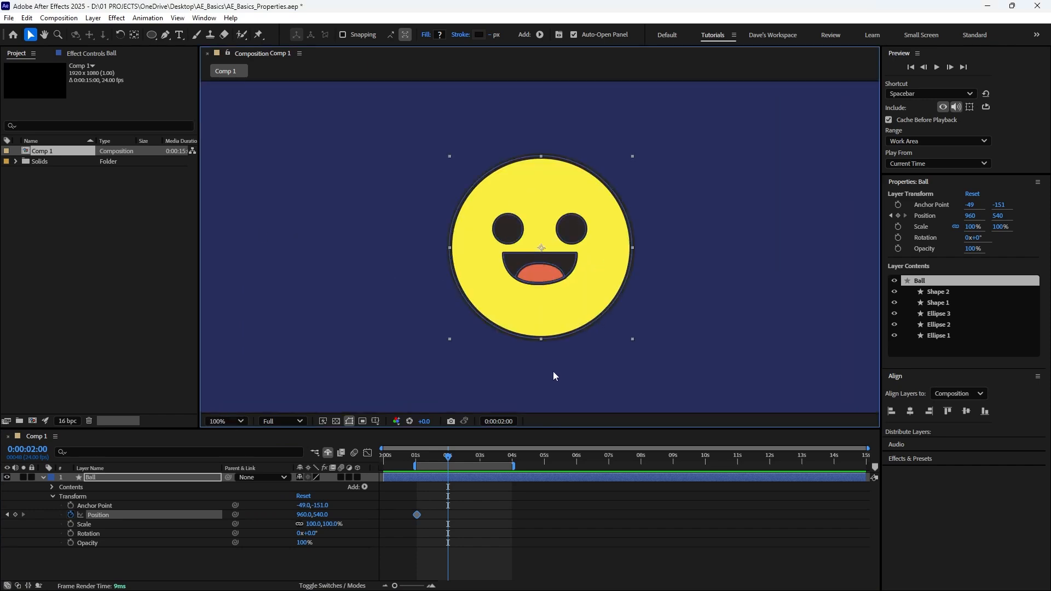
key(comma)
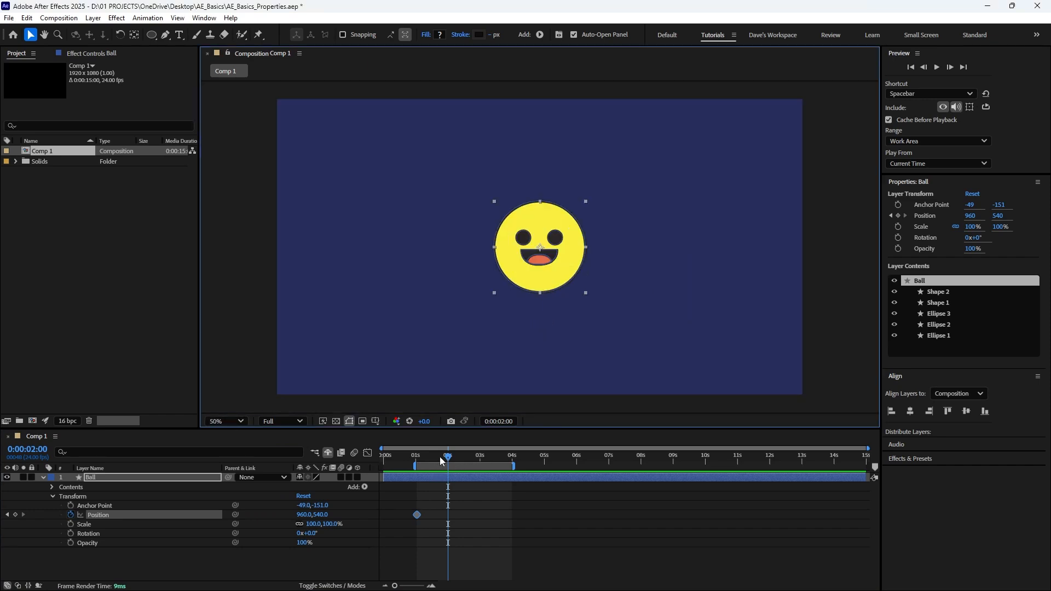
drag(550, 256, 717, 256)
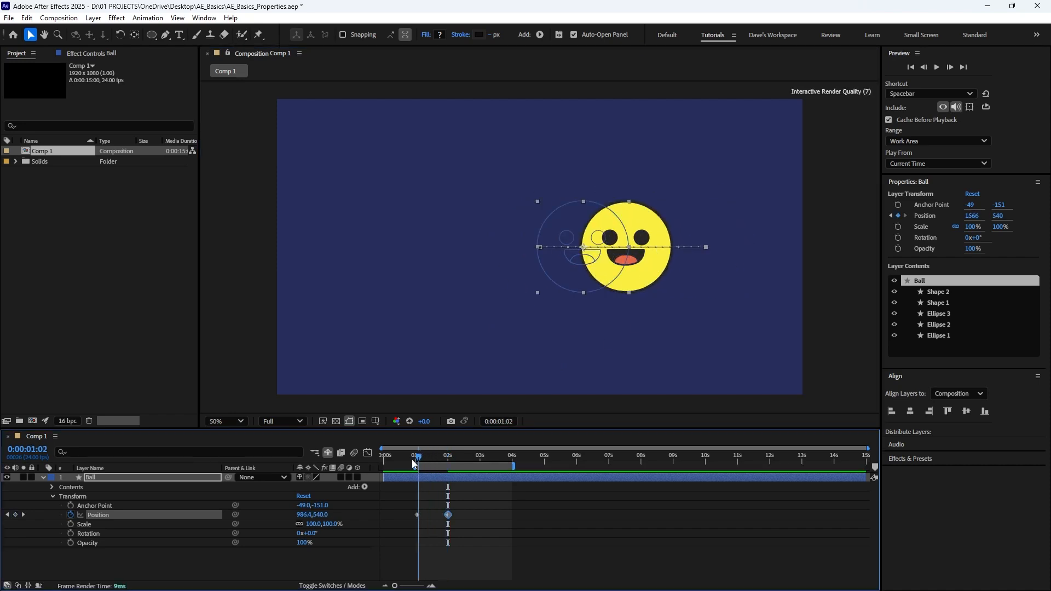
- Scrub and play back the Ball's horizontal movement between its two Position keyframes
drag(448, 457, 419, 466)
key(space)
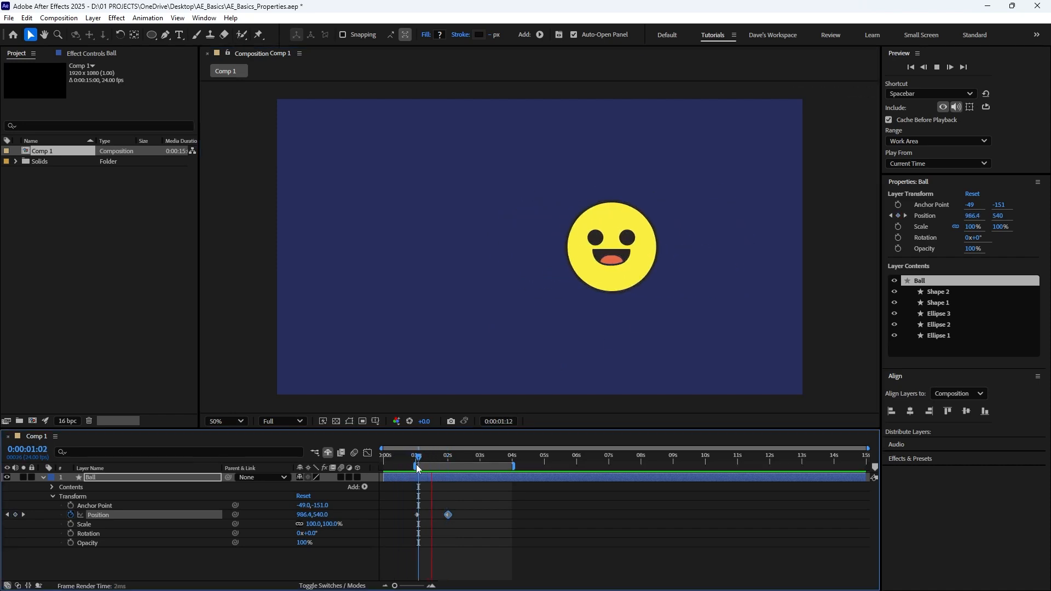
key(space)
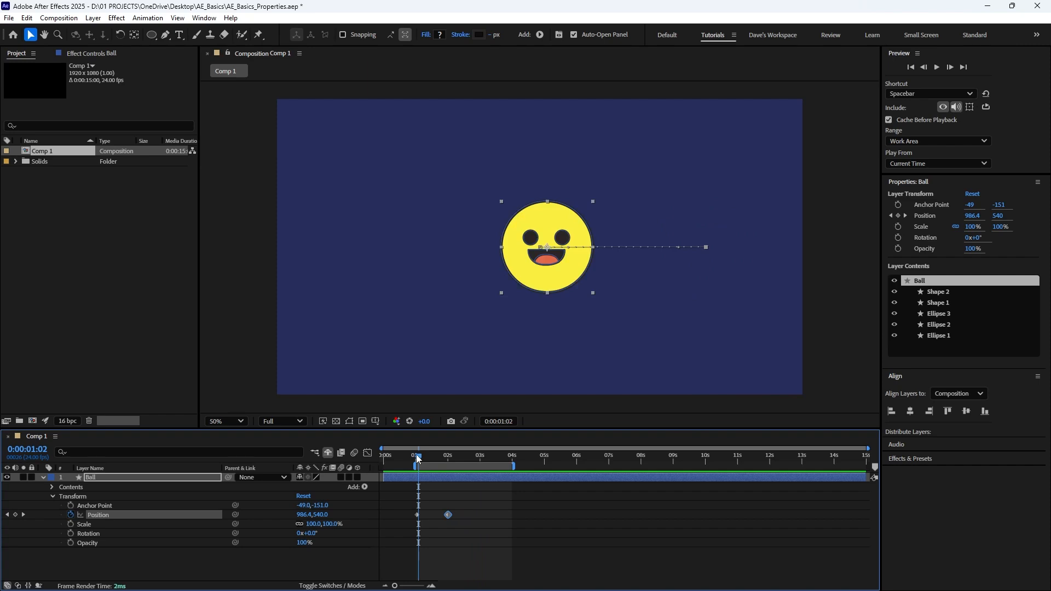
drag(419, 458, 431, 459)
key(space)
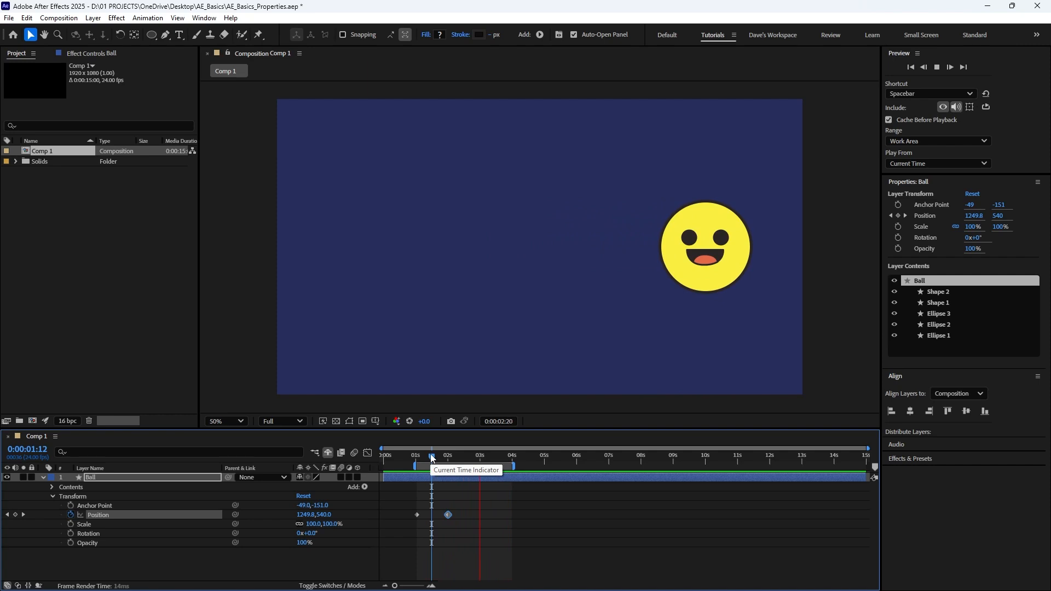
click(432, 456)
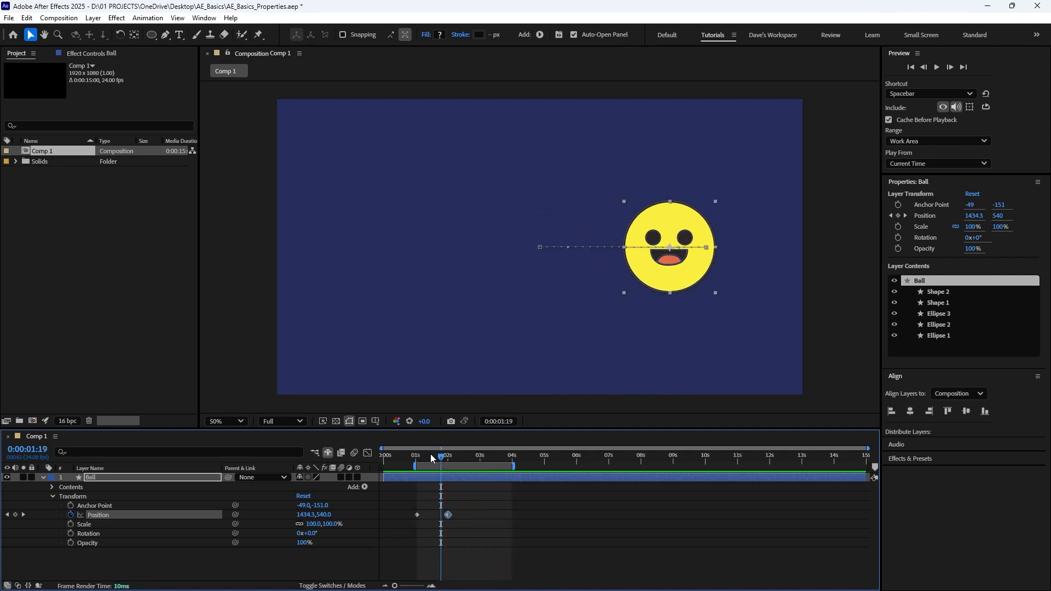
drag(472, 520, 408, 510)
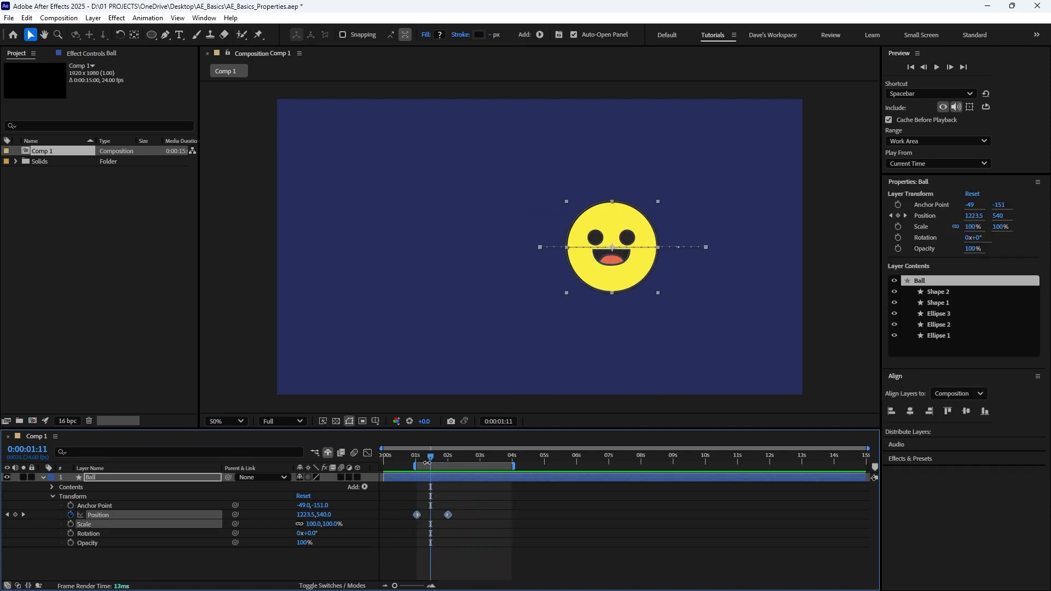
drag(431, 457, 420, 458)
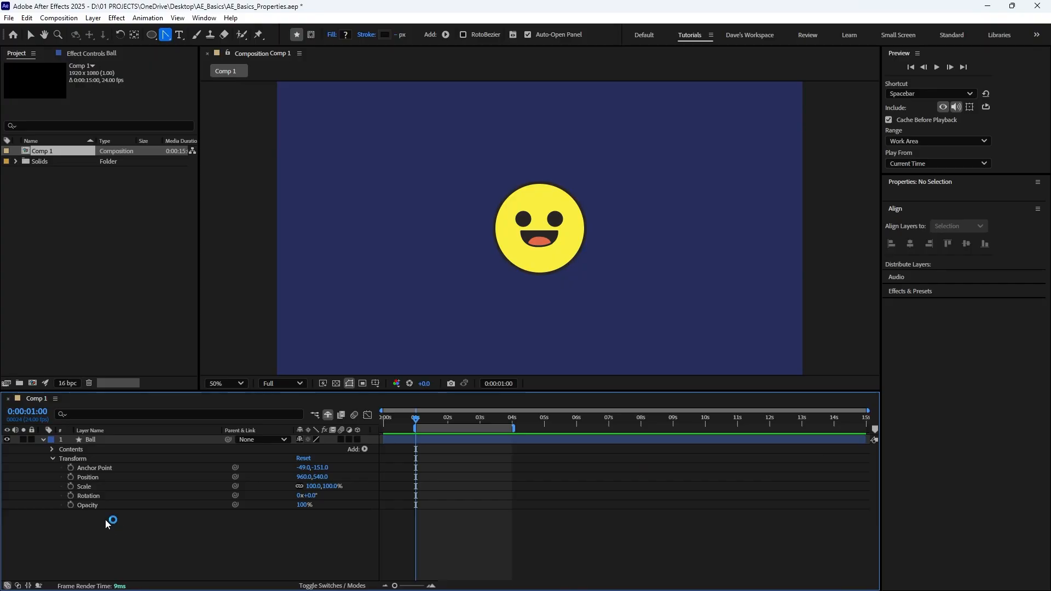
- Separate the Ball's Position into X and Y dimensions, and move the ball onto the horizontal guide at about X 264, Y 627
right_click(100, 482)
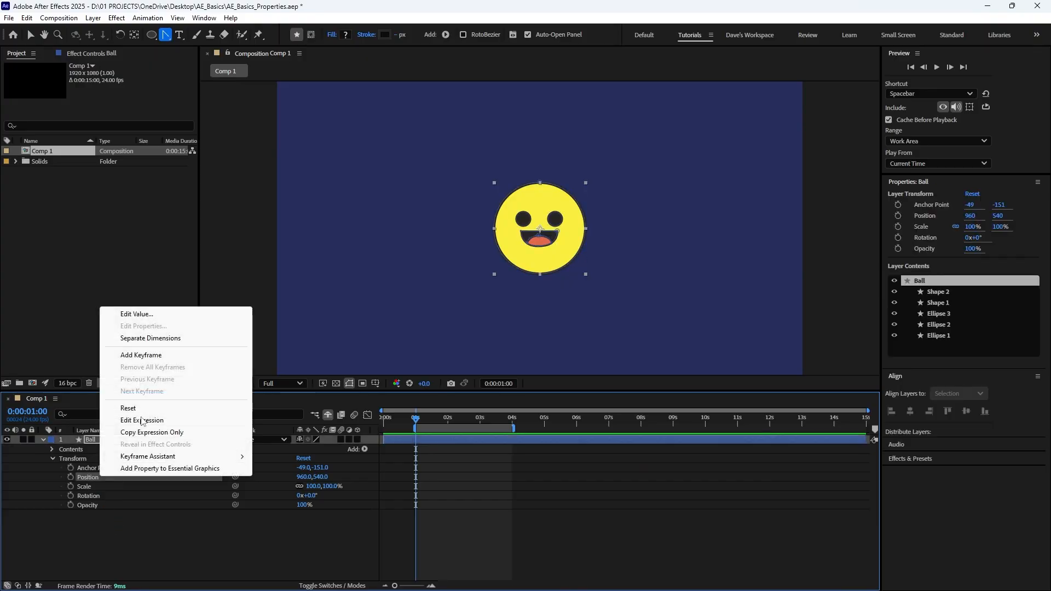
click(168, 341)
click(197, 550)
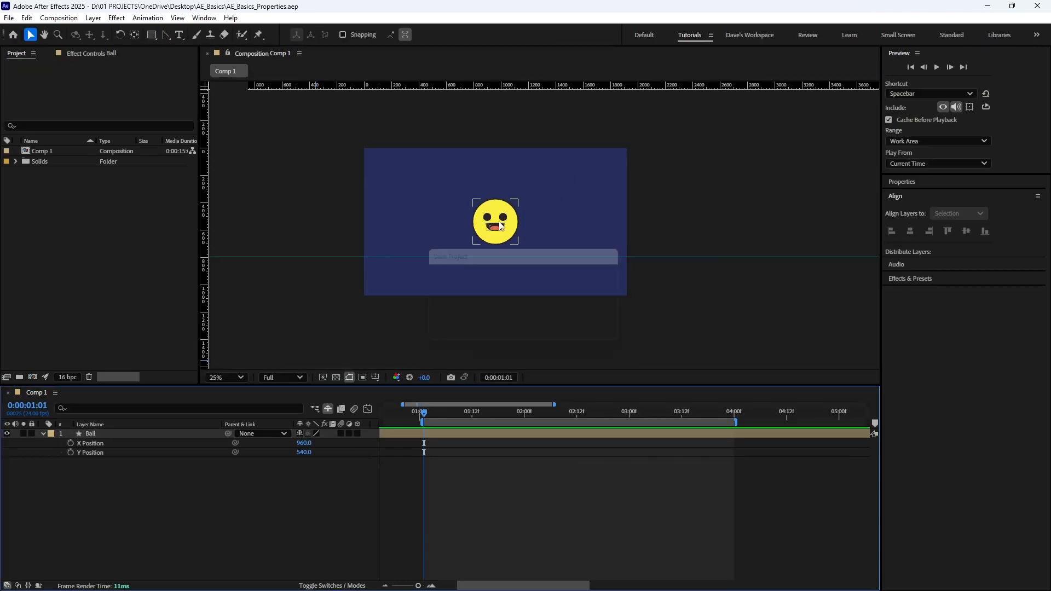
drag(500, 226, 403, 235)
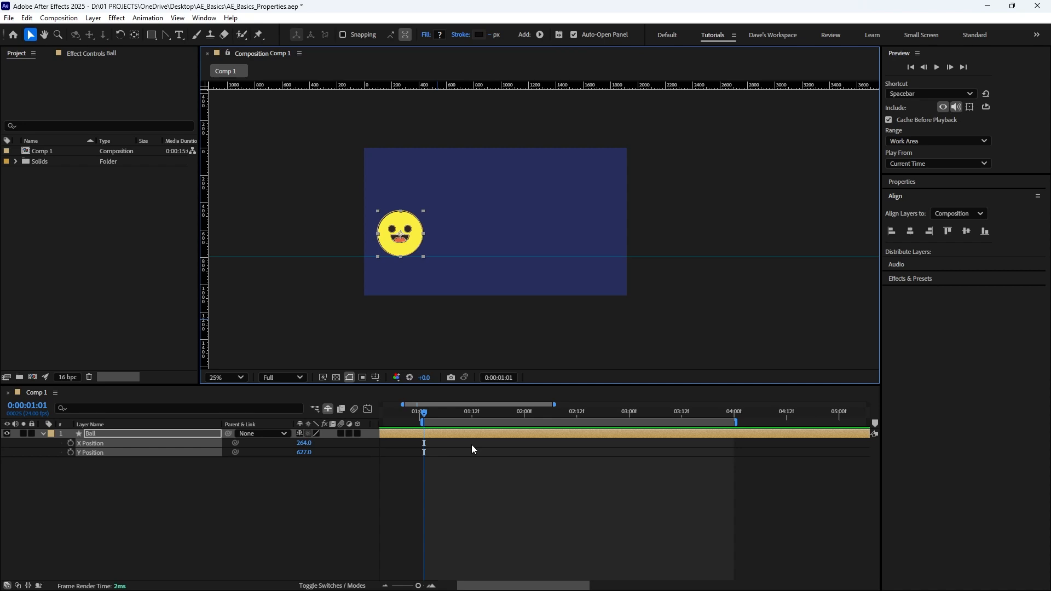
click(137, 521)
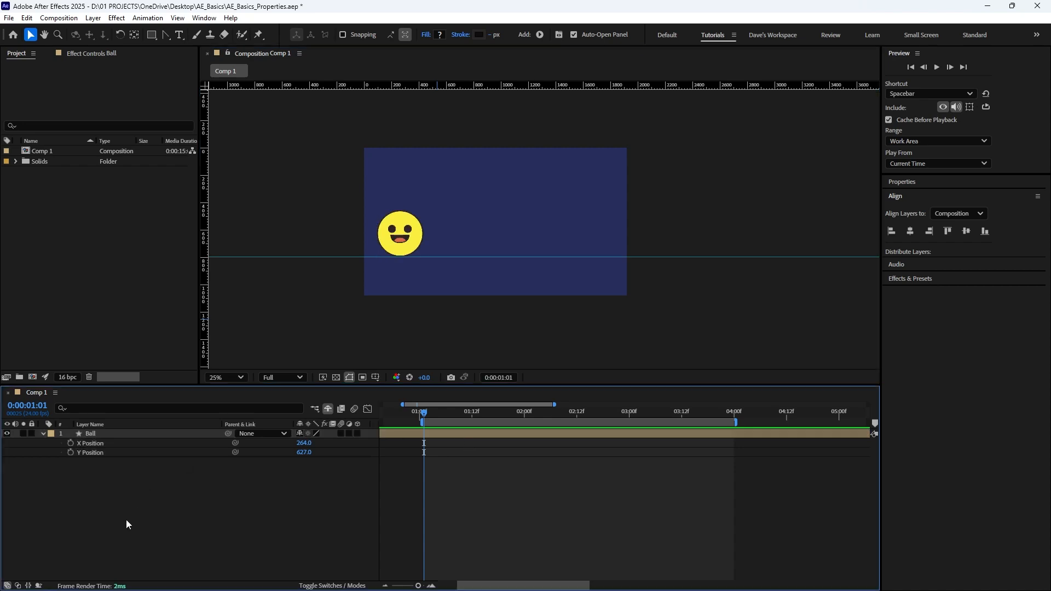
- Add Y Position keyframes for the Ball at 0:00:01:01, 0:00:01:20 and 0:00:02:06, all at 627
click(71, 452)
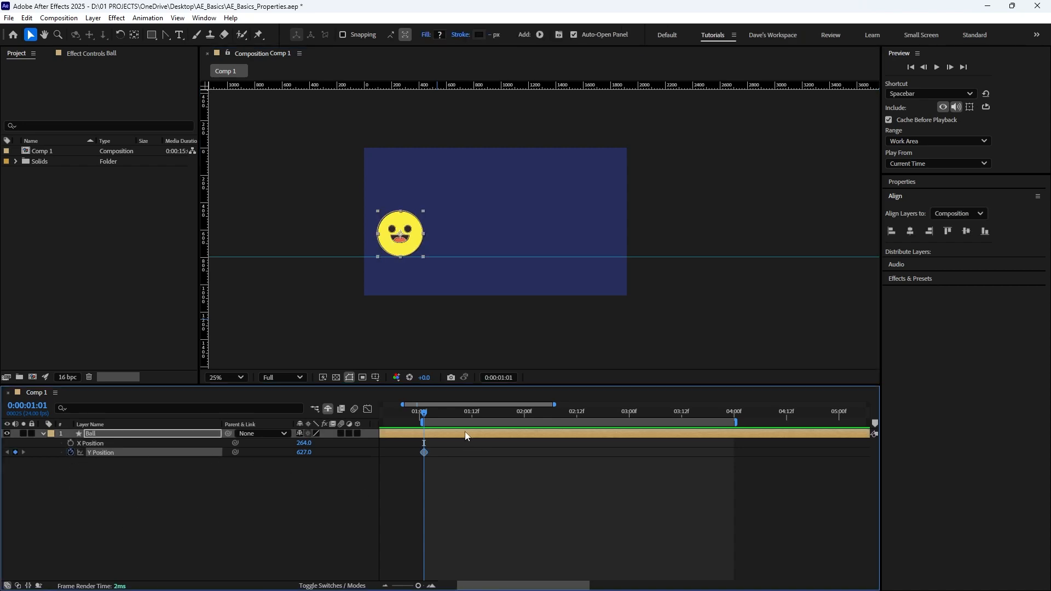
key(space)
key(Page_Up)
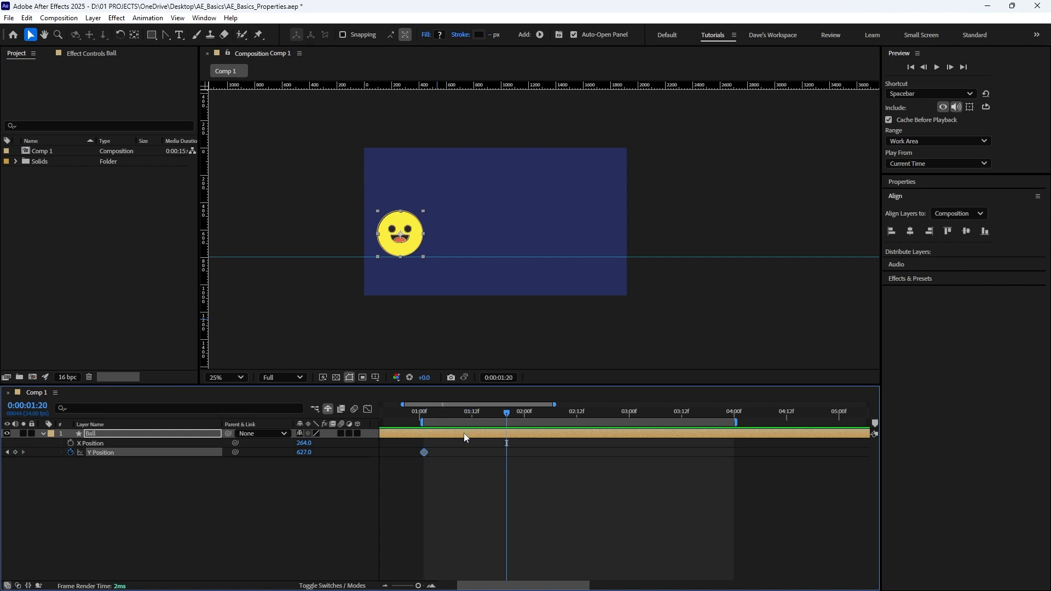
click(16, 452)
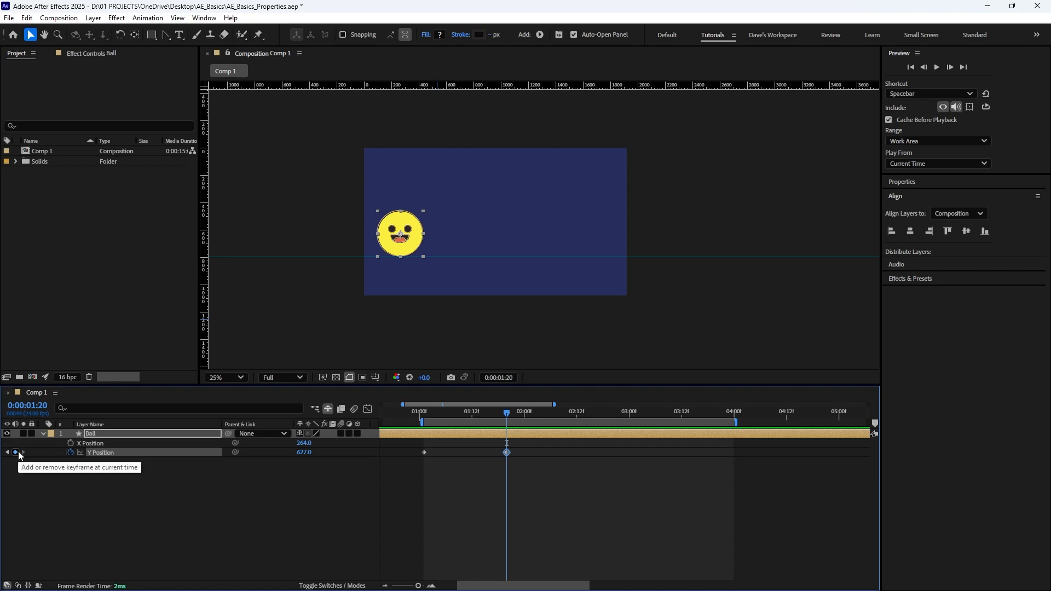
key(space)
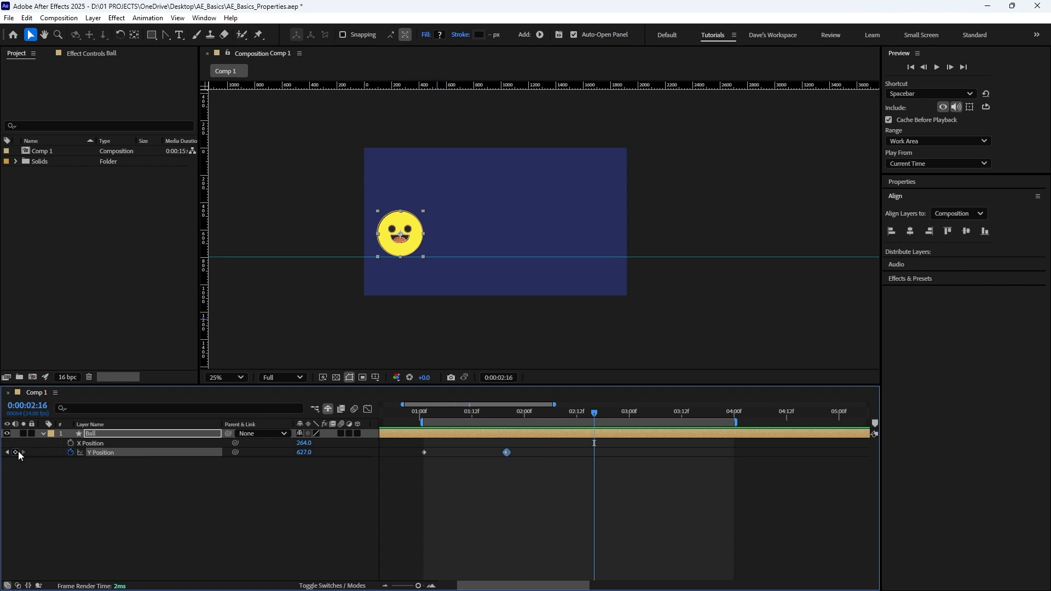
key(shift+Page_Up)
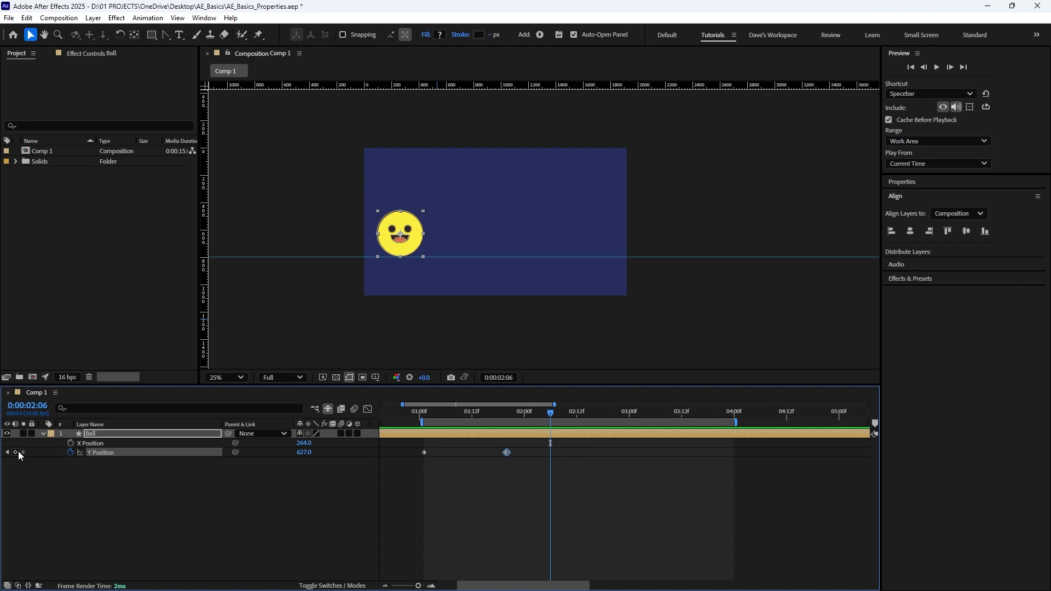
click(18, 451)
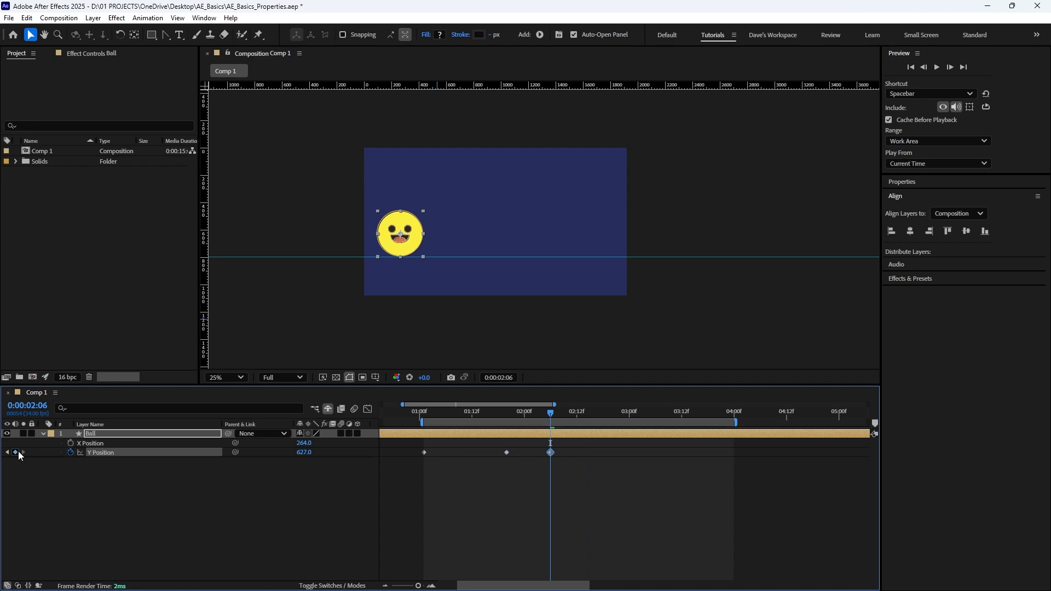
- Add two more Y Position keyframes at 627, at 0:00:02:19 and 0:00:03:05
key(shift+Page_Down)
key(Page_Down)
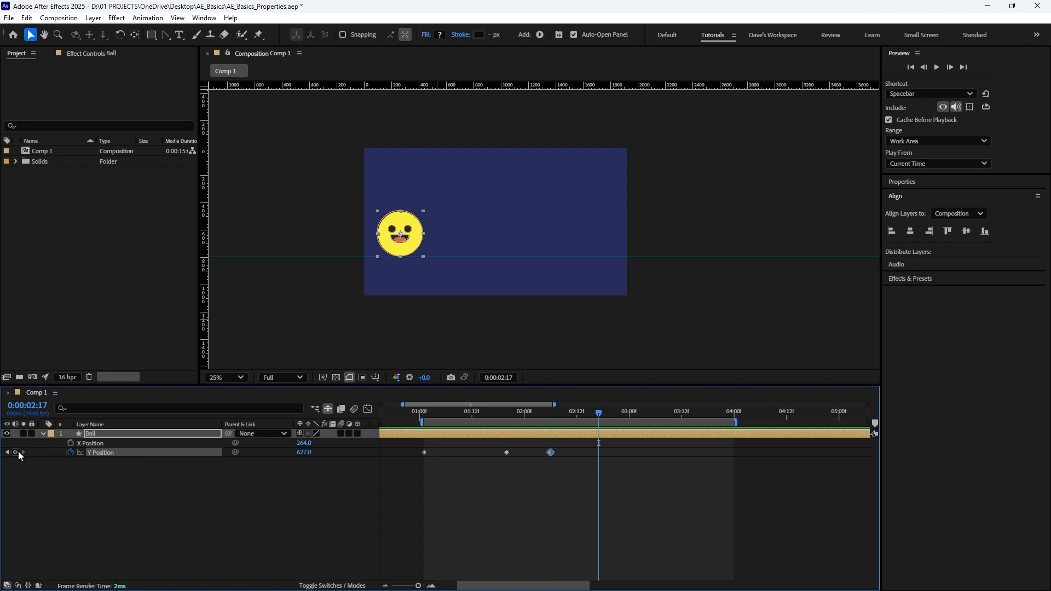
key(Page_Down)
key(Page_Down)
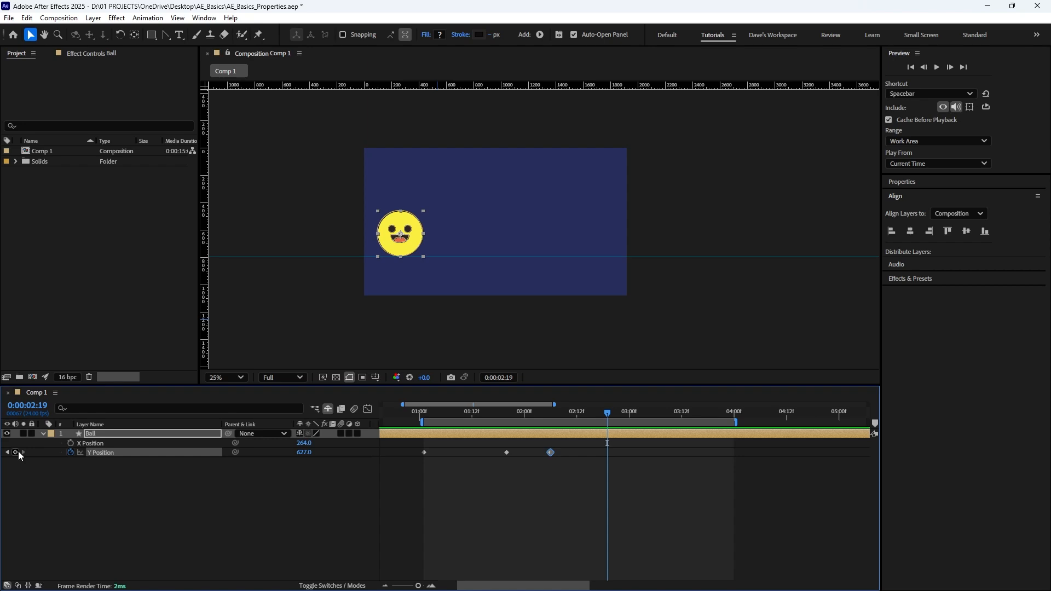
click(18, 451)
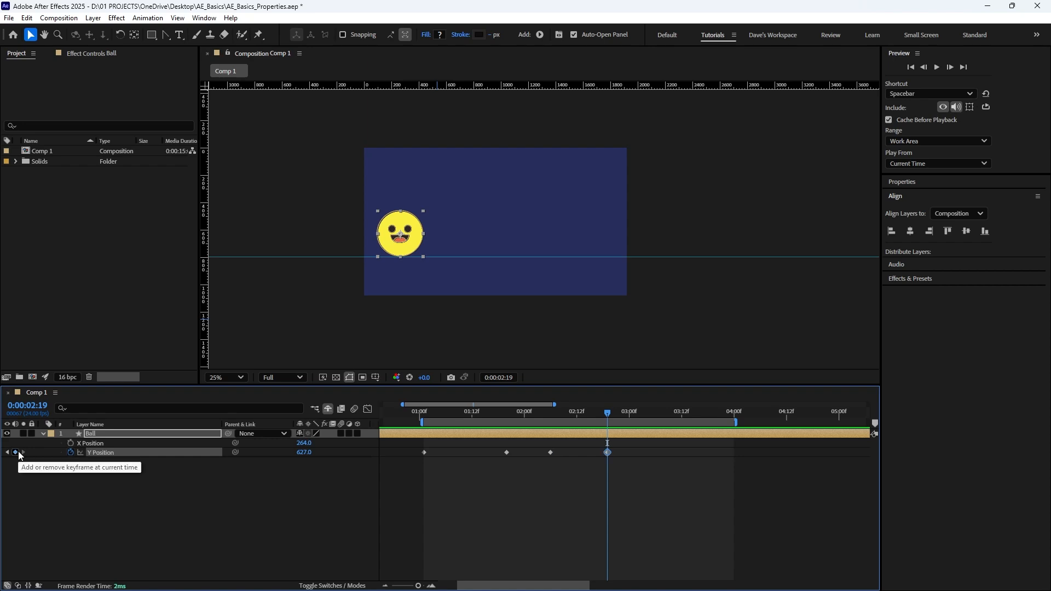
key(shift+Page_Down)
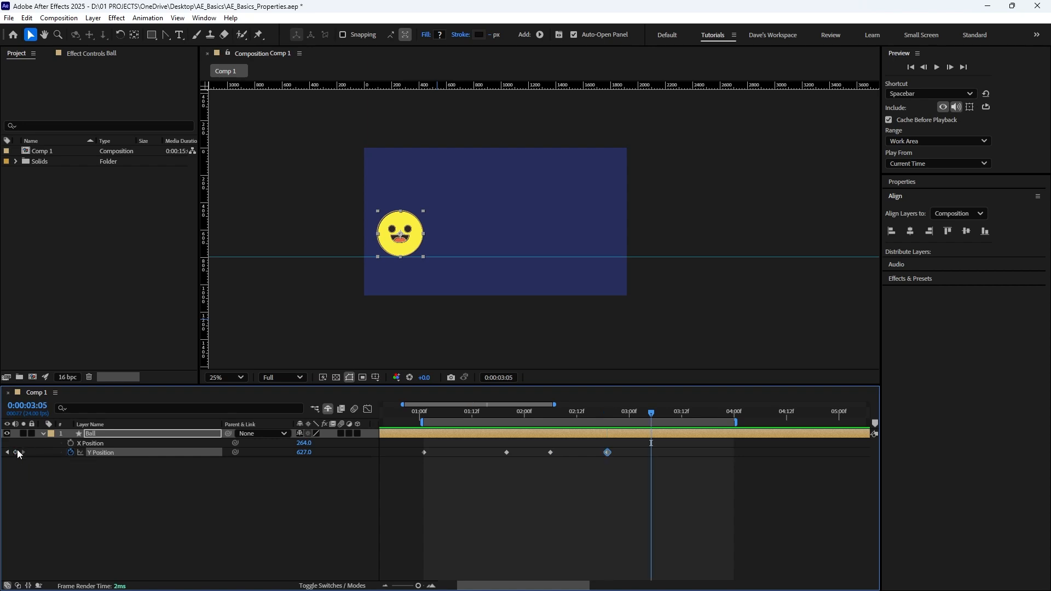
click(17, 452)
- Shift all five Y Position keyframes together so that the first one sits at 0:00:01:10
drag(688, 488, 422, 445)
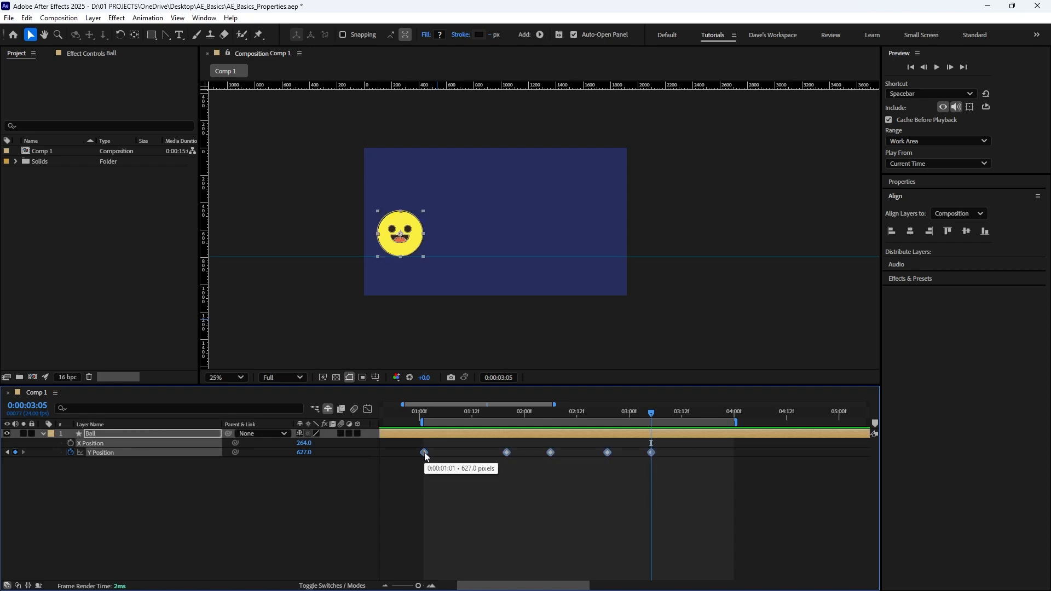
drag(425, 452, 474, 460)
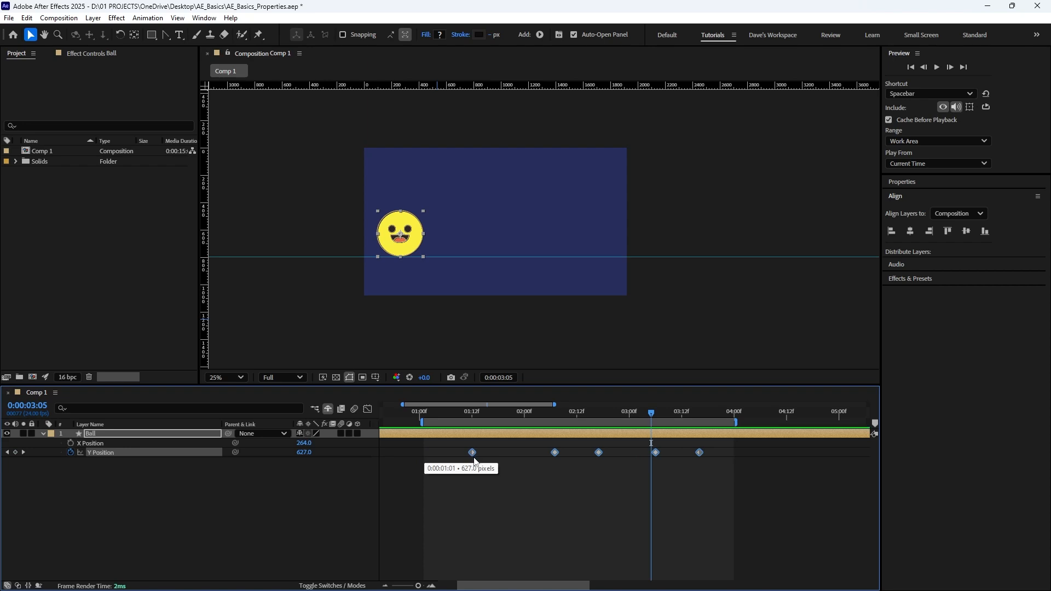
click(472, 415)
click(432, 416)
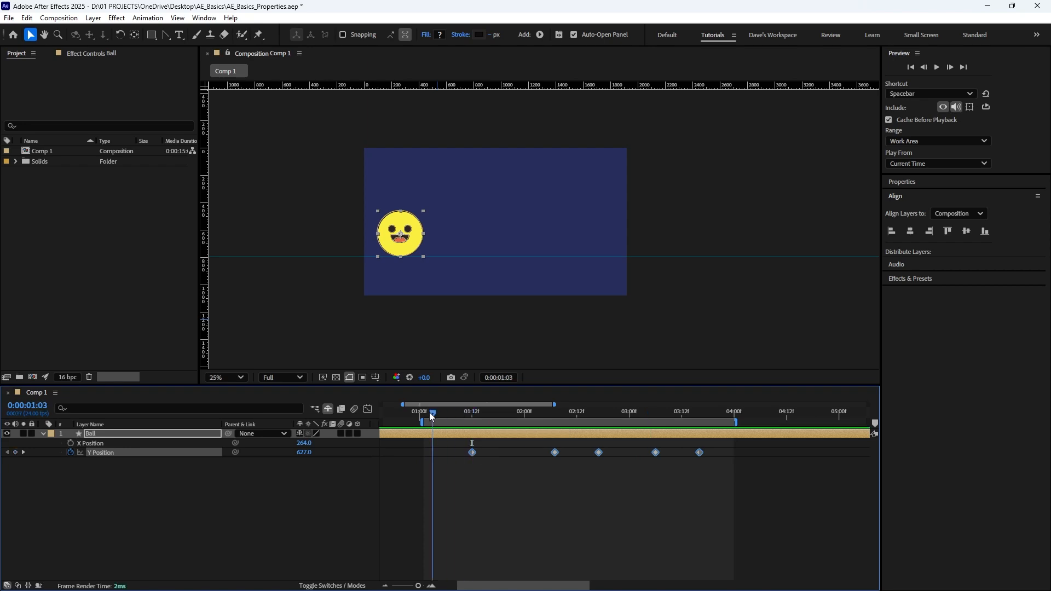
drag(432, 416, 464, 415)
drag(474, 452, 465, 452)
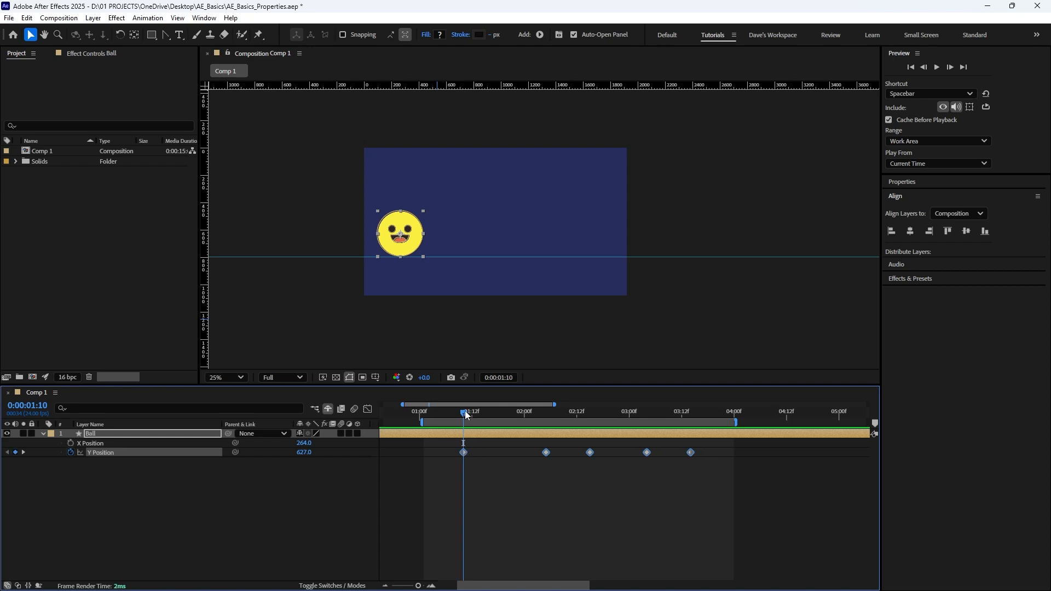
- Raise the ball straight up to about Y 215 at 0:00:01:01 as the start of the bounce
drag(466, 413, 423, 415)
click(431, 491)
click(415, 236)
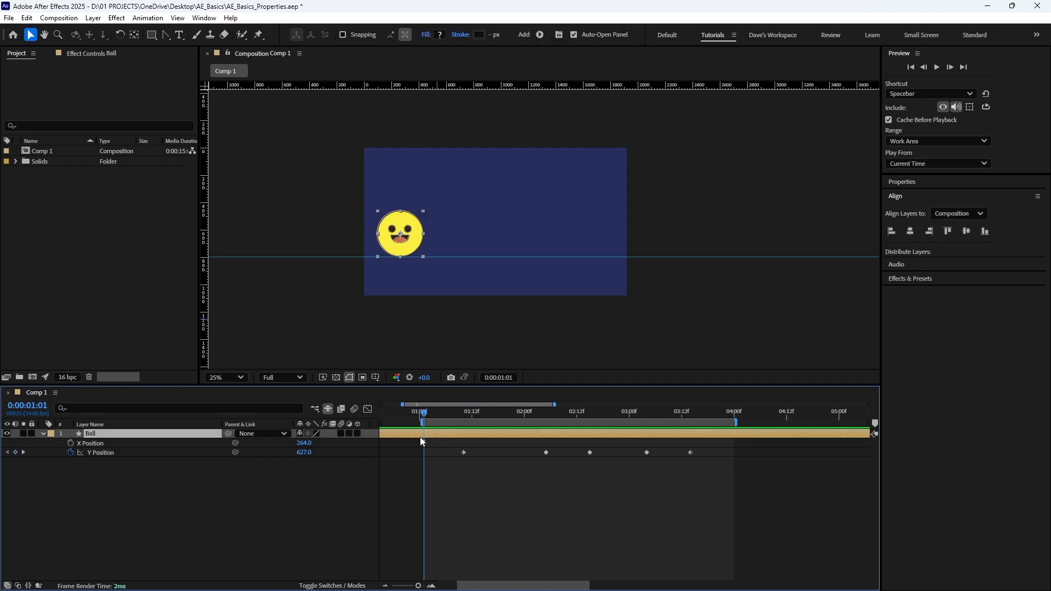
drag(415, 237, 406, 179)
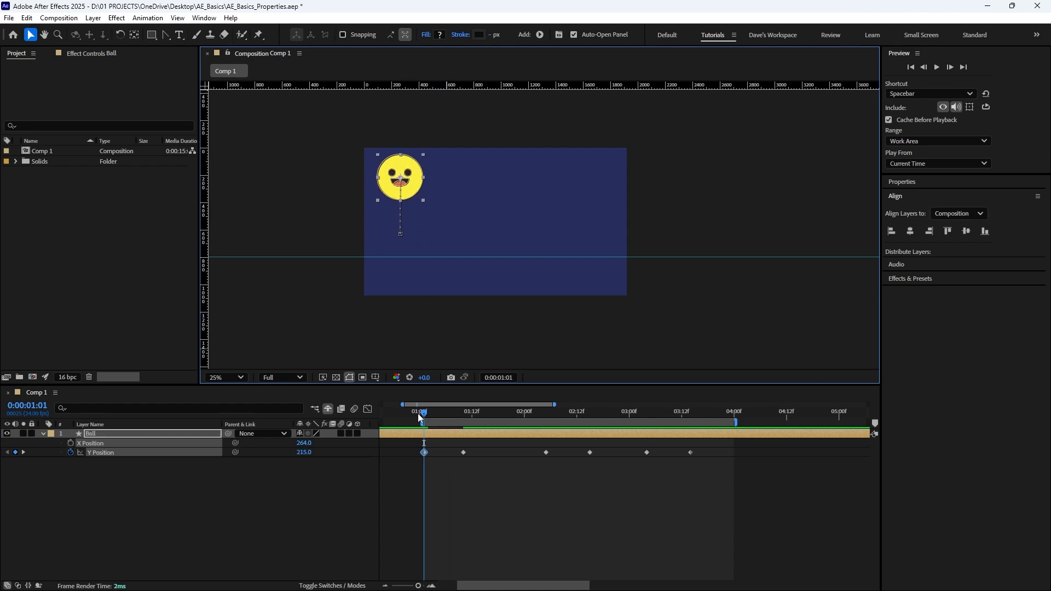
- Paste the raised Y Position keyframe at 0:00:01:20 and lower the ball there to Y 295
drag(424, 415, 454, 419)
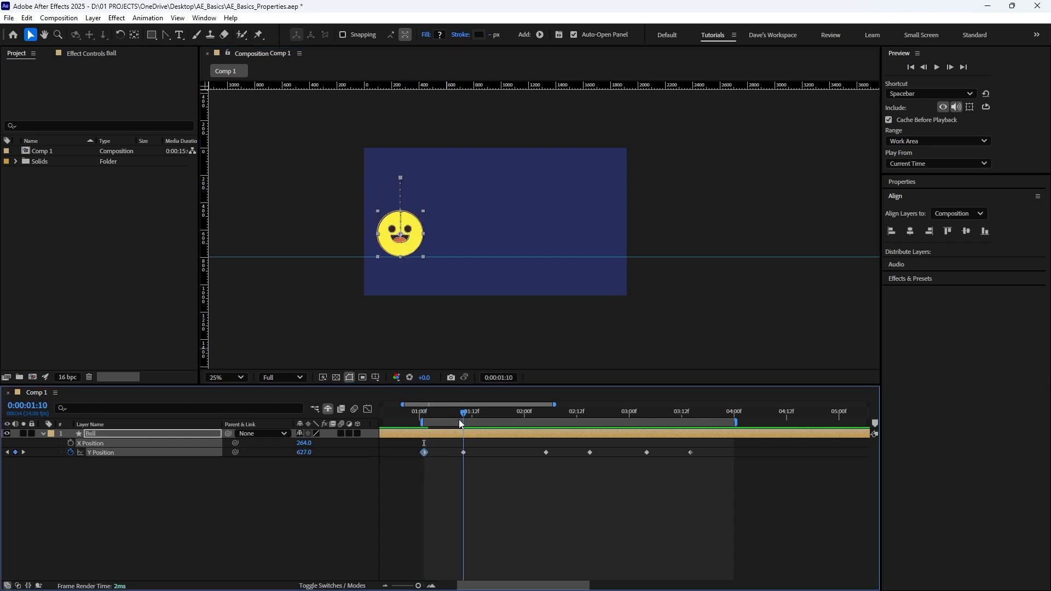
key(shift+Page_Down)
key(ctrl+v)
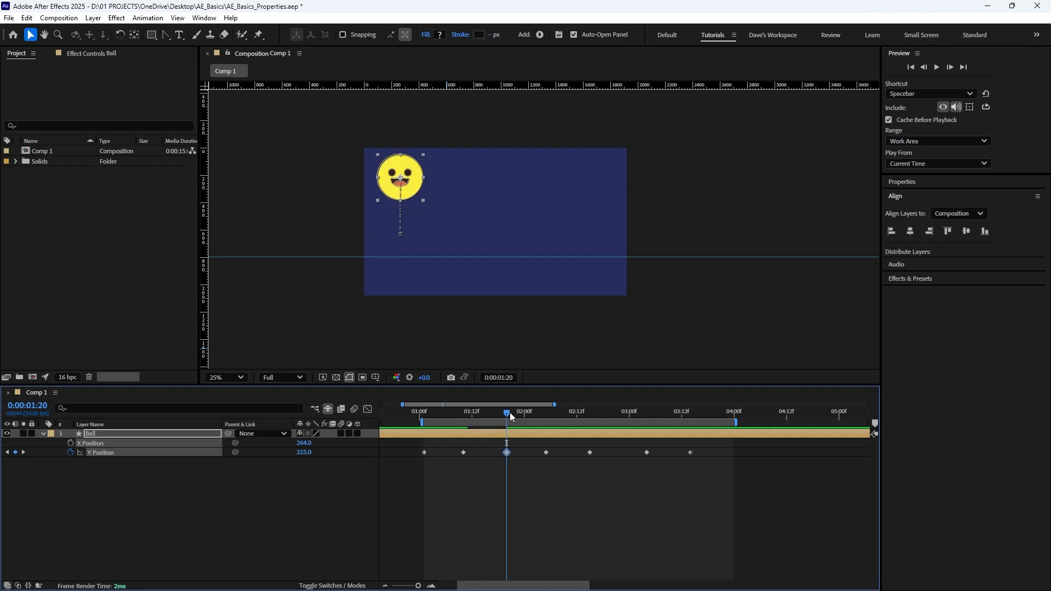
key(shift+Down)
key(shift+Down)
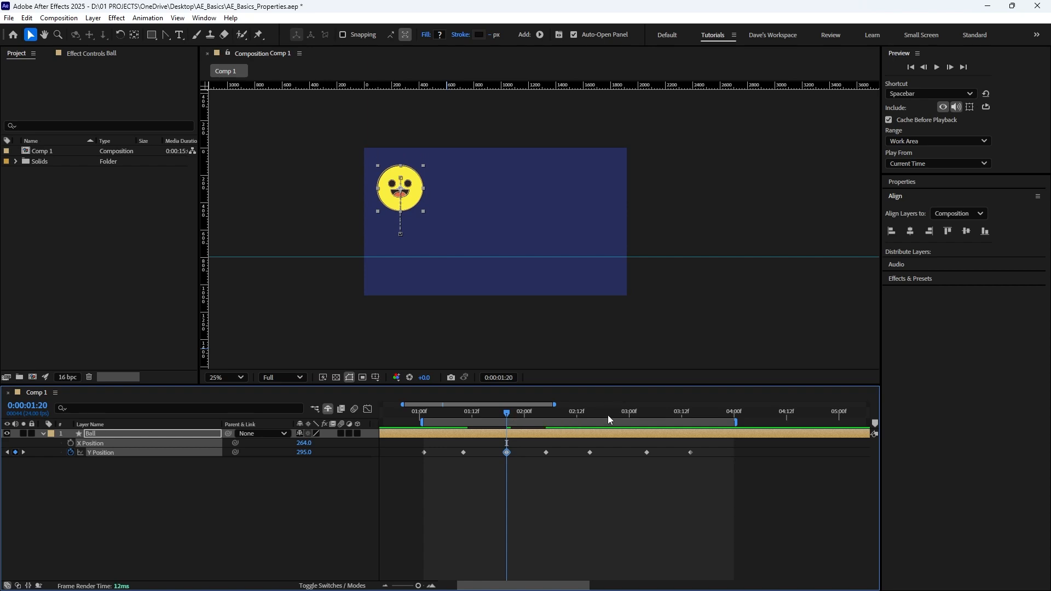
- Paste the previous bounce peak's keyframe at 0:00:02:10 and lower the ball there to Y 375
drag(573, 411, 566, 412)
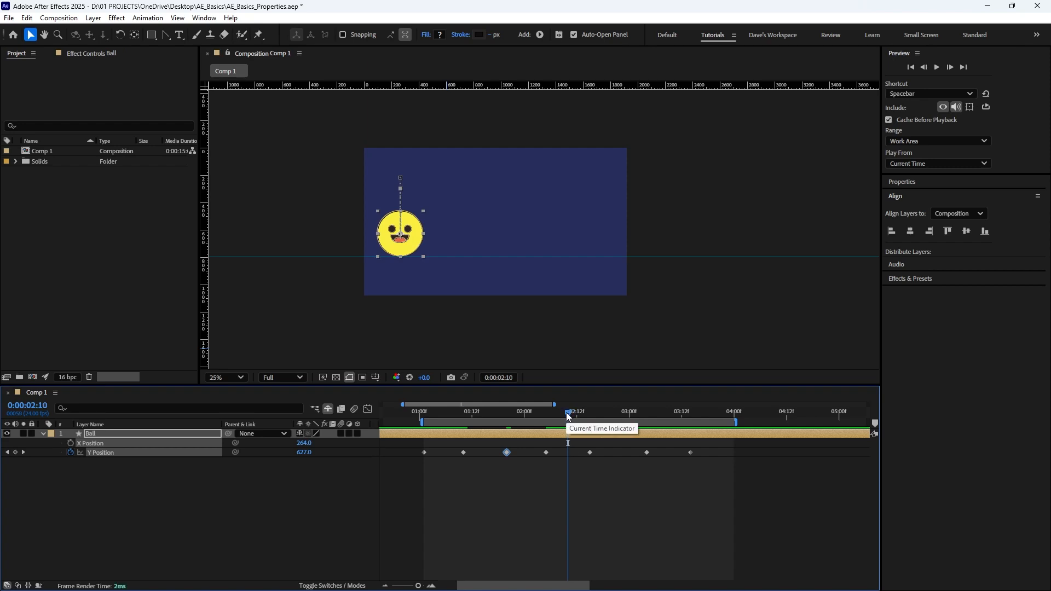
key(ctrl+v)
key(shift+Down)
key(shift+Down)
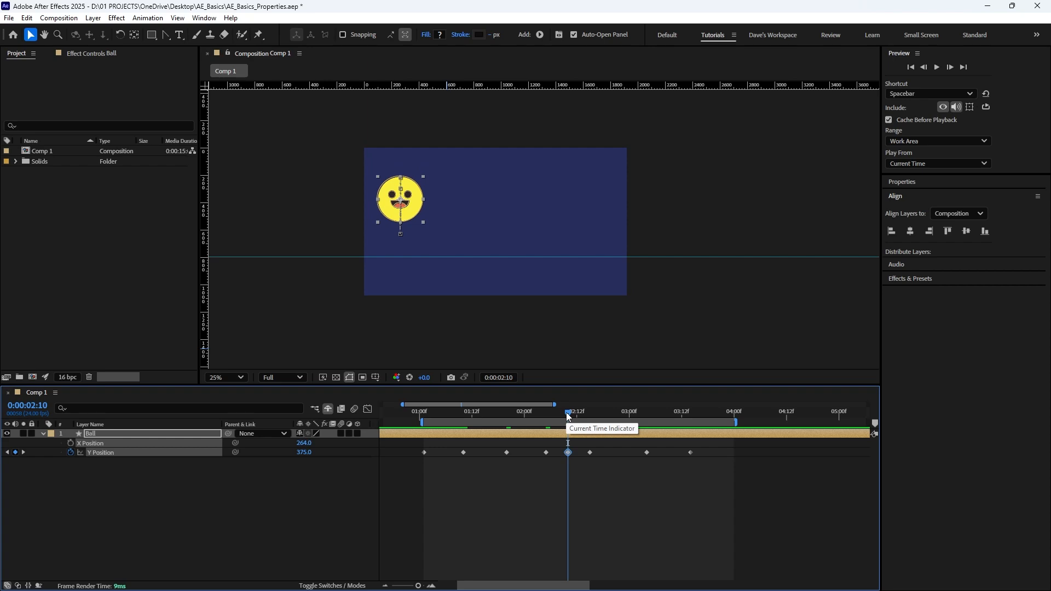
- Paste the last bounce peak's keyframe at 0:00:02:21 and lower the ball there to Y 455
drag(566, 413, 615, 435)
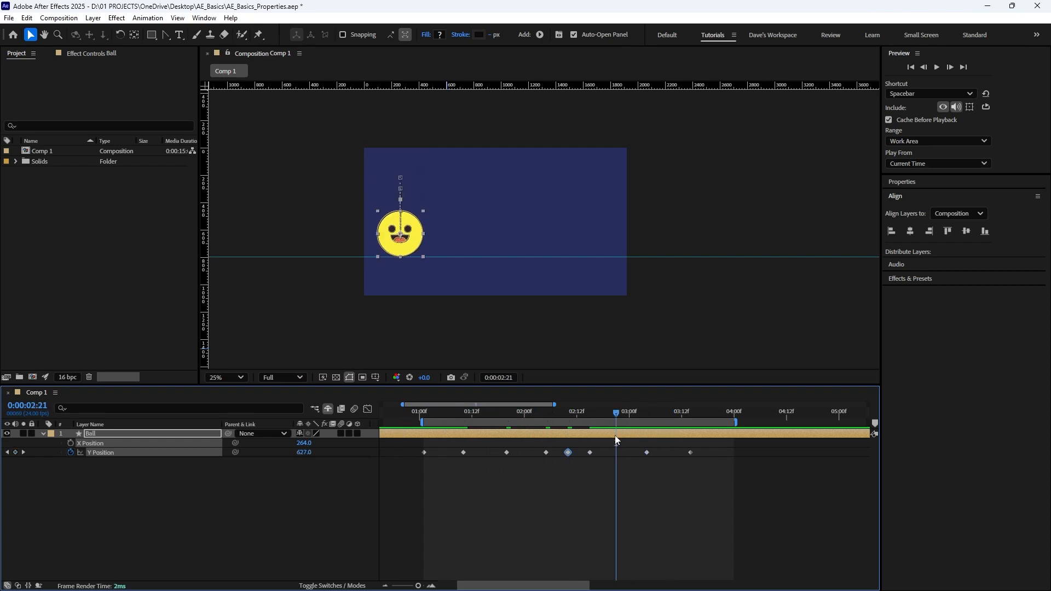
key(ctrl+v)
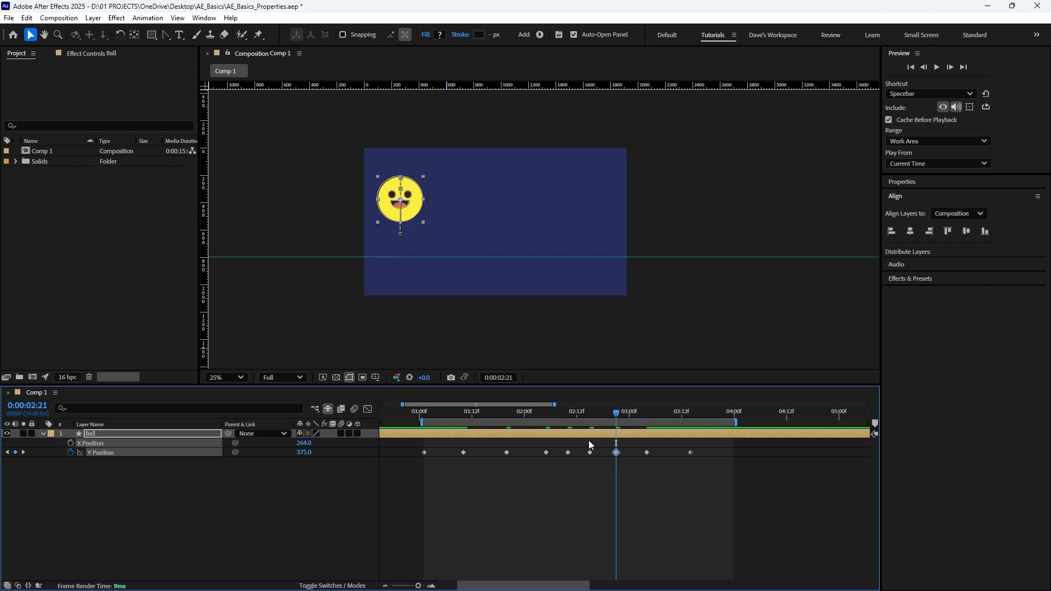
key(shift+Down)
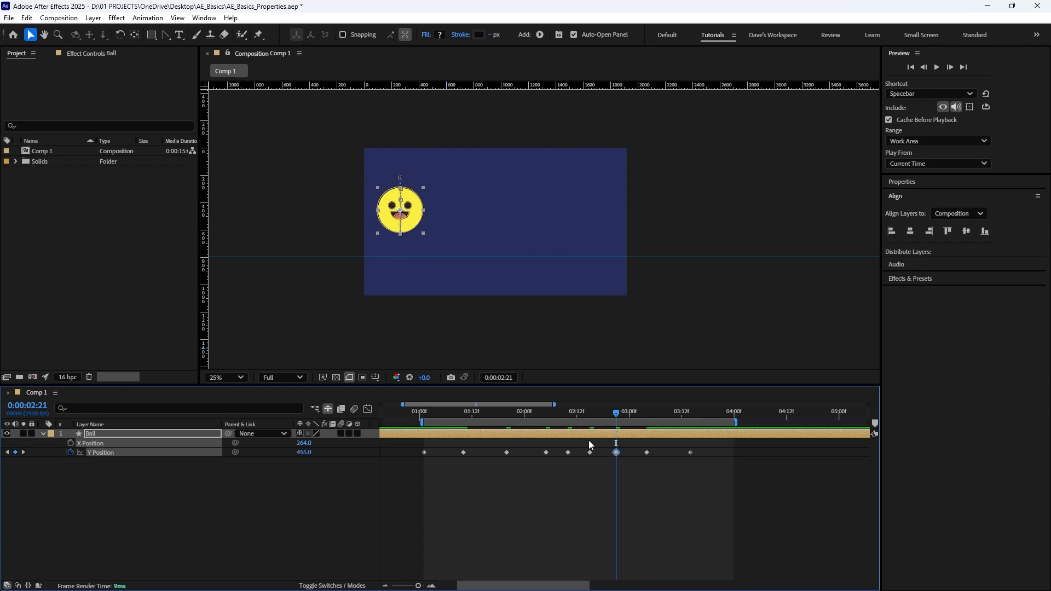
- Create the final small bounce peak by raising the ball to Y 547 at 0:00:03:09
key(shift+Page_Down)
key(Page_Down)
key(Page_Down)
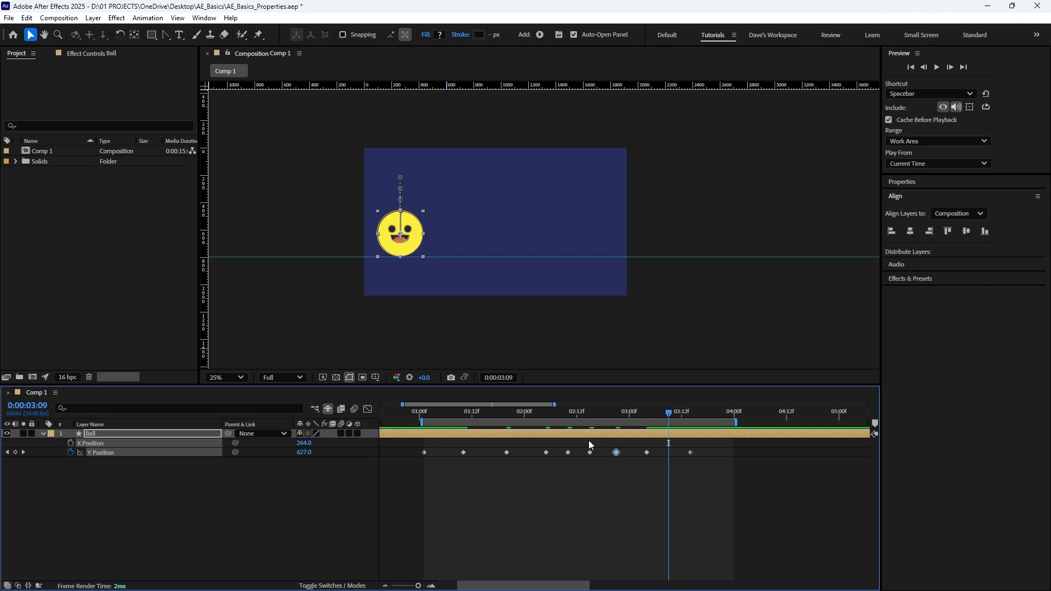
key(shift+Up)
key(shift+Up)
key(shift+Up)
key(shift+Up)
key(shift+Up)
key(shift+Up)
key(shift+Up)
key(shift+Up)
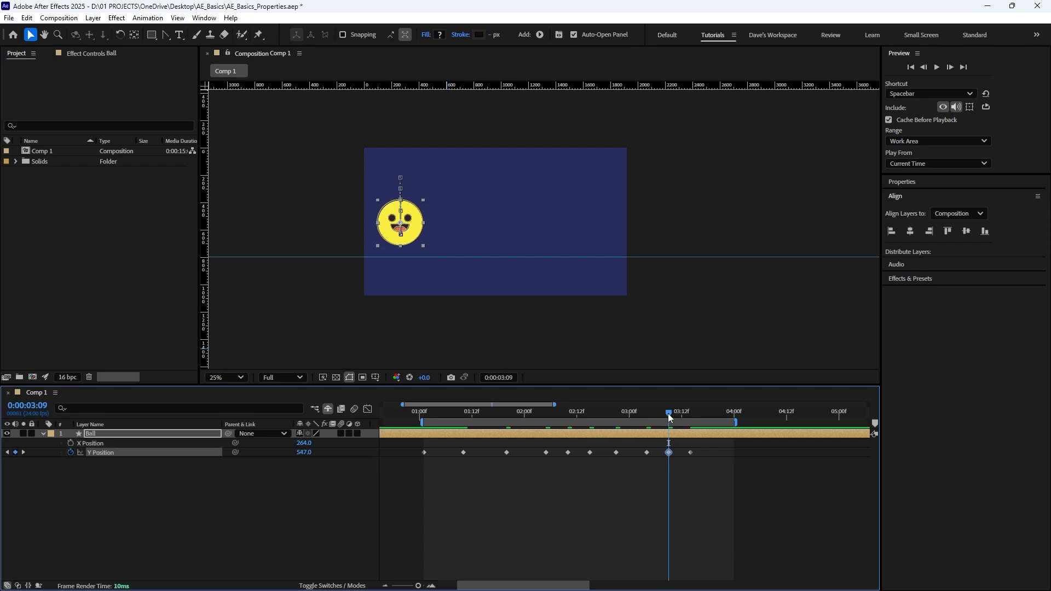
- Play back the ball's vertical bounce from 0:00:01:01
drag(670, 416, 424, 422)
key(space)
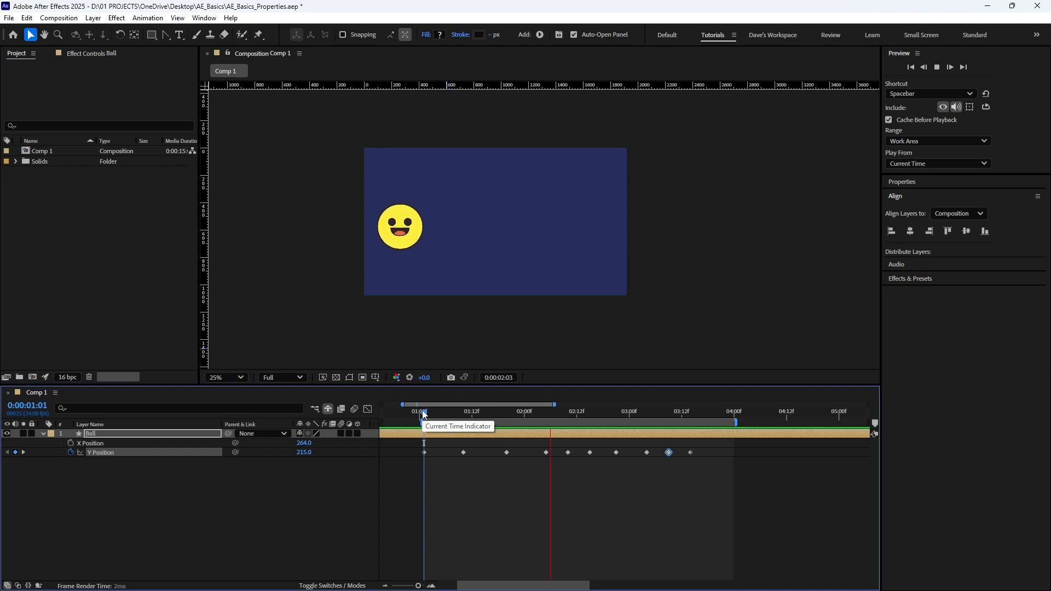
mouse_move(424, 414)
mouse_down()
mouse_move(542, 435)
mouse_move(420, 435)
mouse_move(669, 463)
mouse_move(415, 448)
mouse_move(427, 407)
mouse_move(419, 408)
mouse_move(430, 414)
mouse_up()
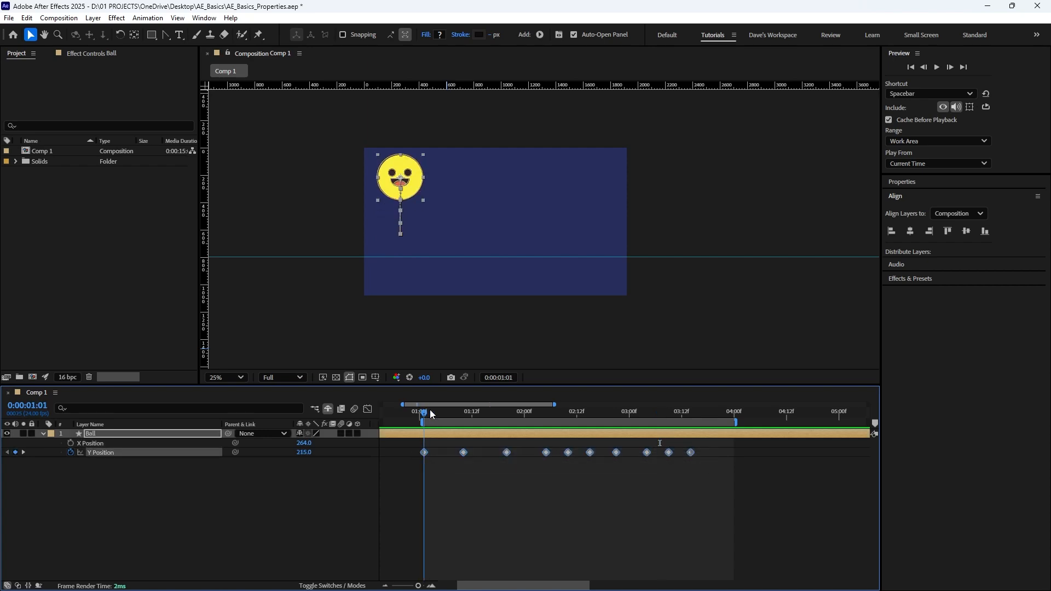
- Keyframe the Ball's X Position at 0:00:01:01, and add X and Y Position keyframes at 0:00:04:00
click(70, 443)
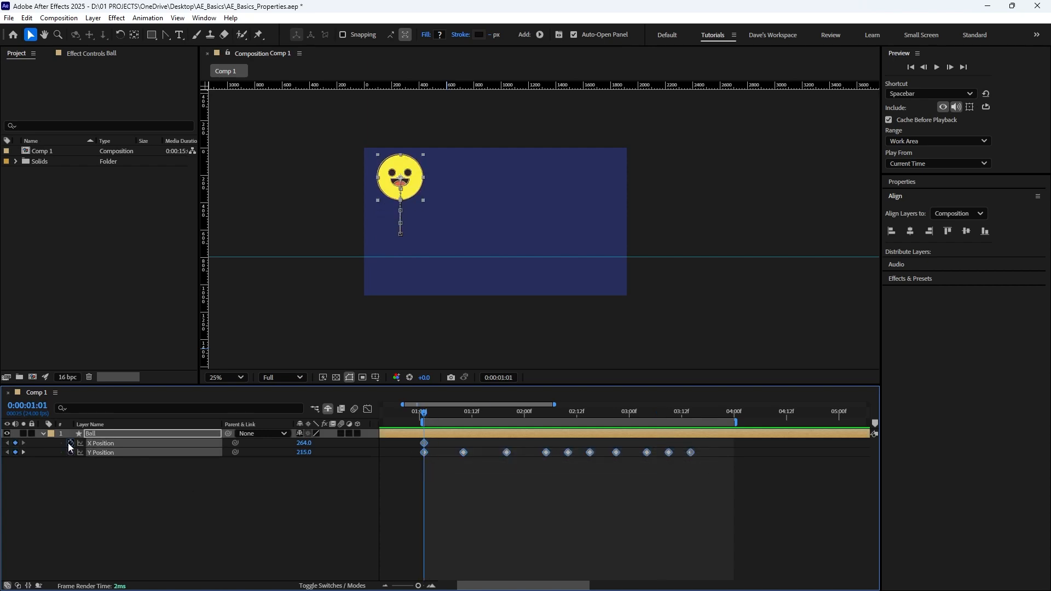
click(737, 415)
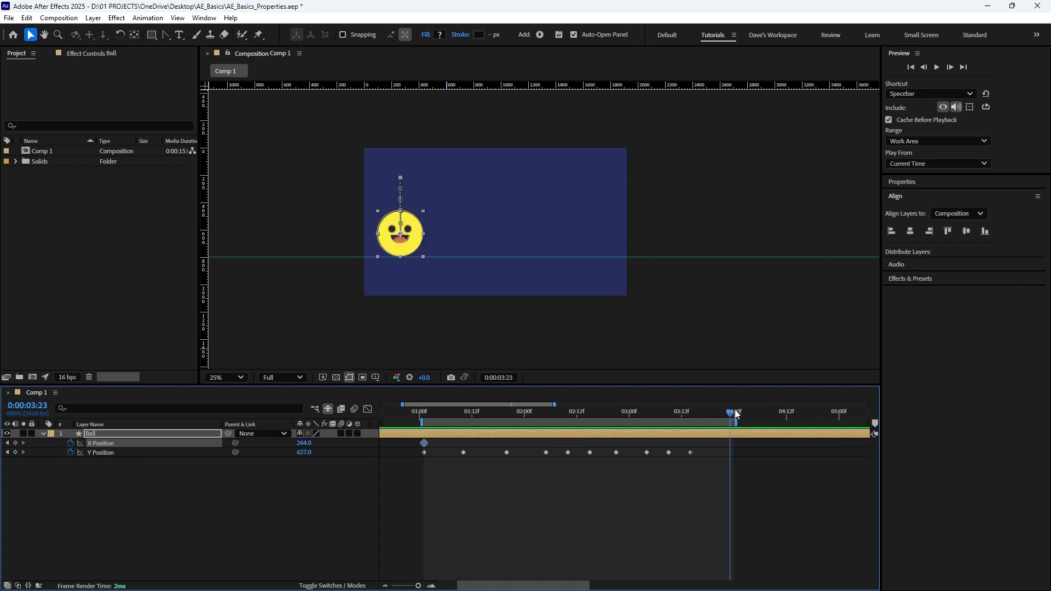
drag(735, 412, 735, 414)
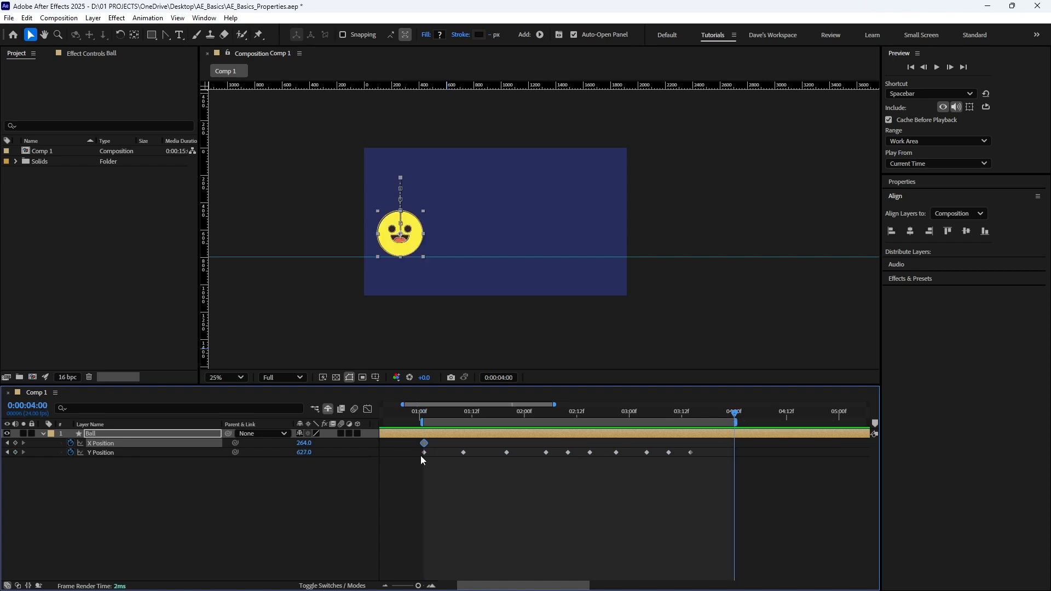
click(15, 453)
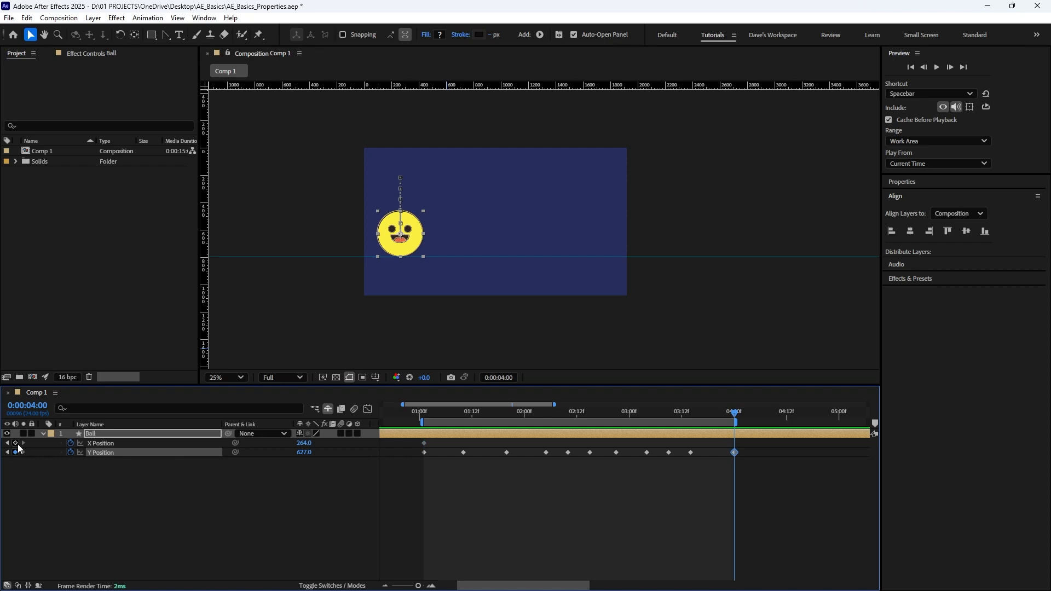
click(15, 443)
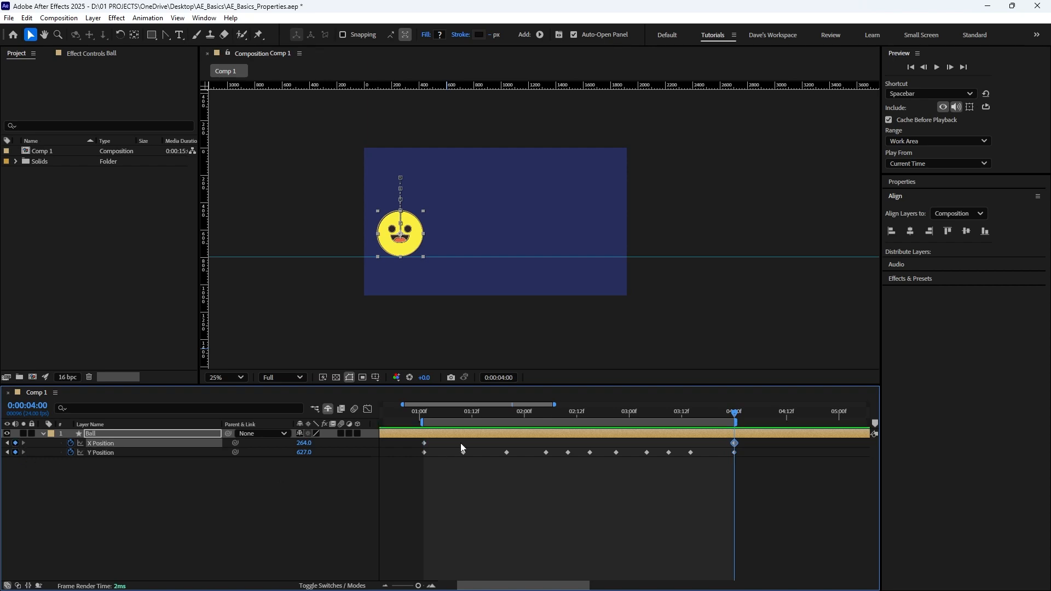
- Move the ball horizontally to X 1704 at the 0:00:04:00 keyframe
key(shift+Right)
key(shift+Right)
key(shift+Right)
key(shift+Right)
key(shift+Right)
key(shift+Right)
key(shift+Right)
key(shift+Right)
key(shift+Right)
key(shift+Right)
key(shift+Right)
key(shift+Right)
key(shift+Right)
key(shift+Right)
key(shift+Right)
key(shift+Right)
key(shift+Right)
key(shift+Right)
key(shift+Right)
key(shift+Right)
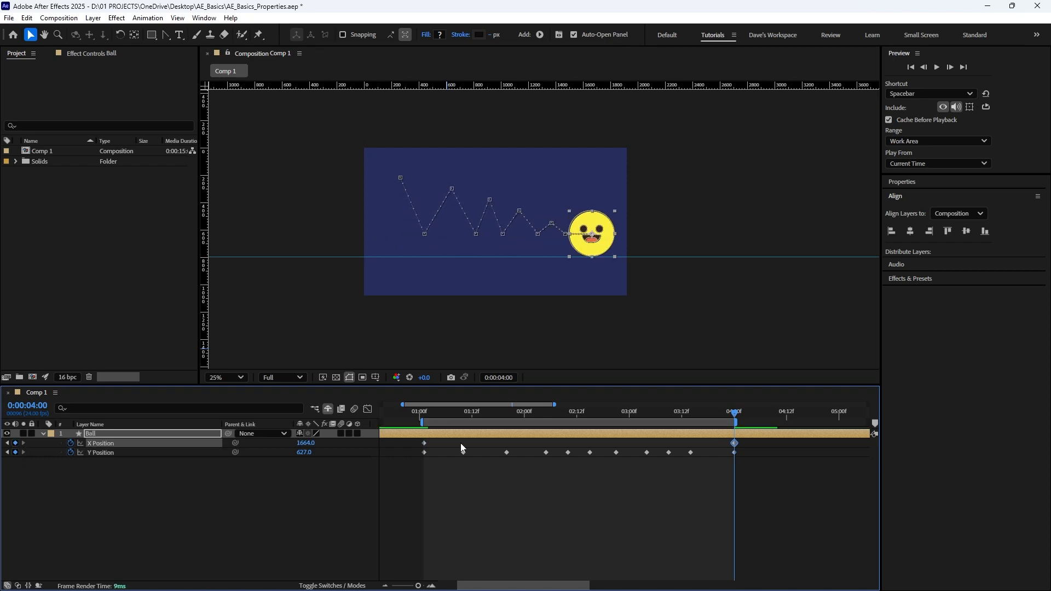
key(shift+Right)
key(shift+Right)
key(shift+Right)
key(shift+Right)
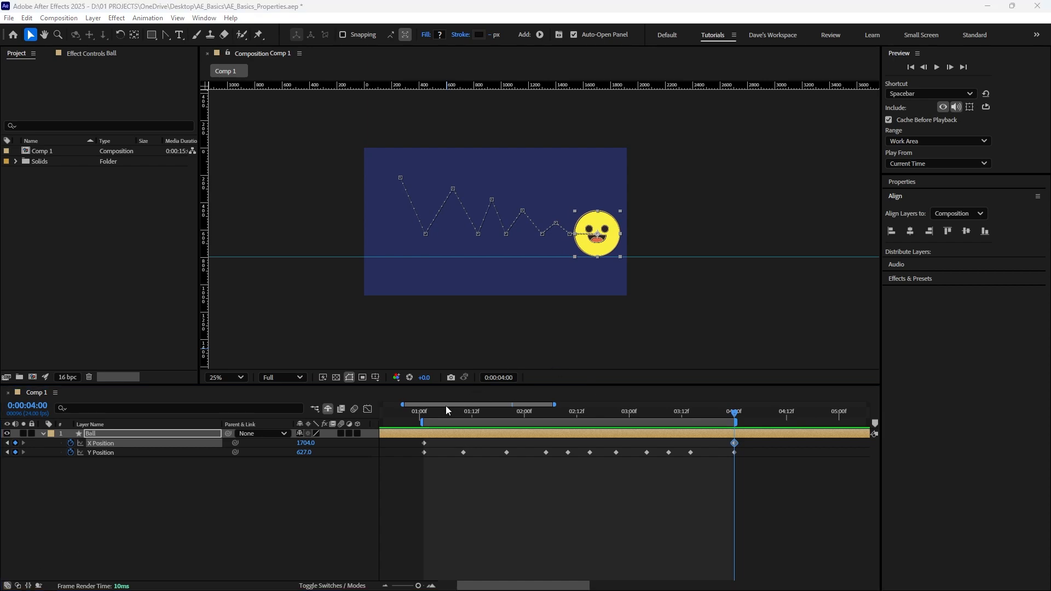
- Play back the ball's combined horizontal and vertical motion from 0:00:01:01
click(428, 412)
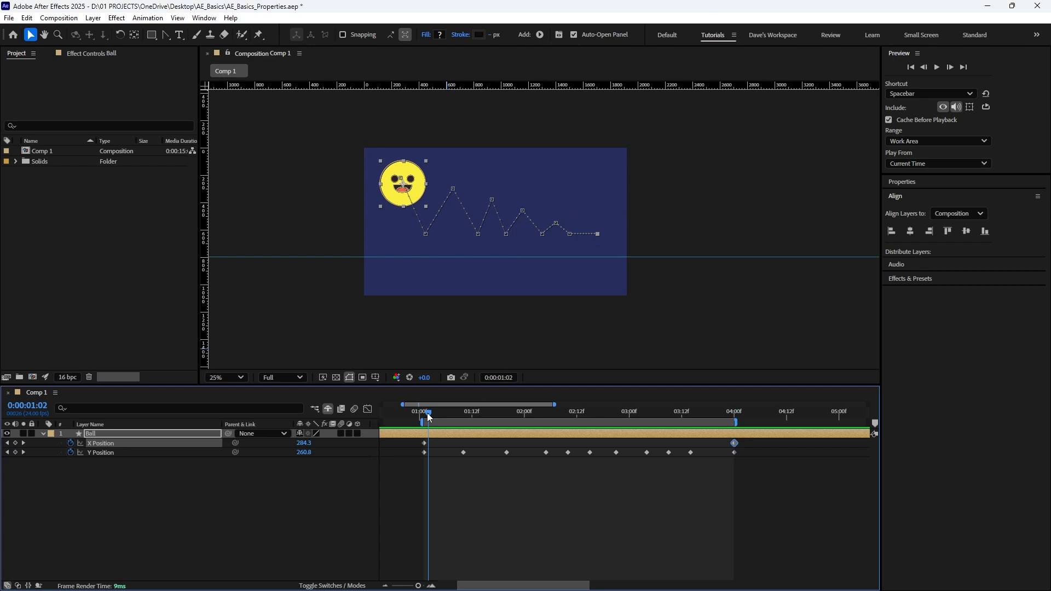
drag(428, 418, 426, 418)
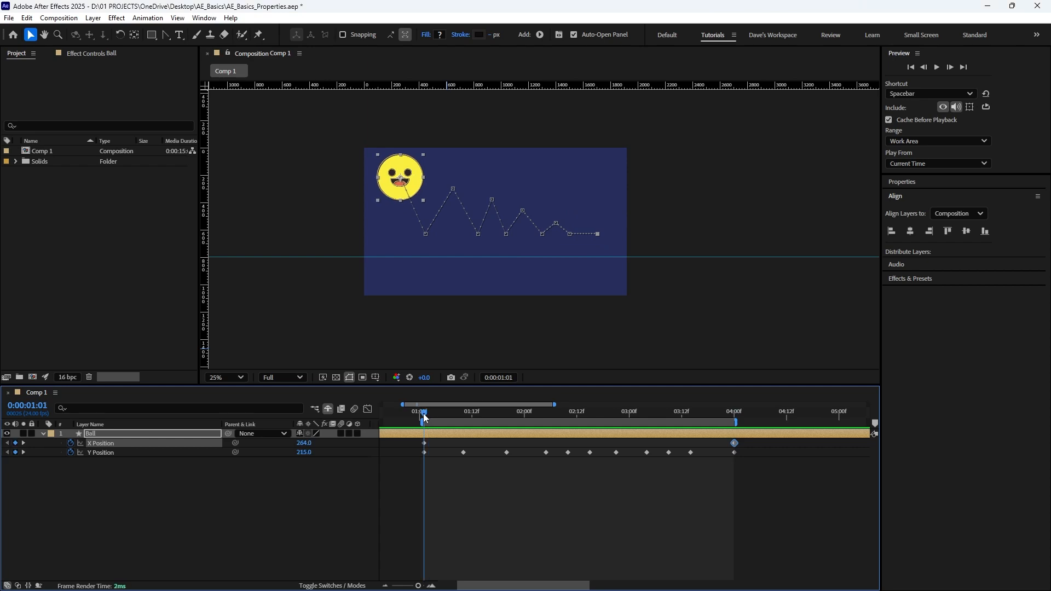
key(space)
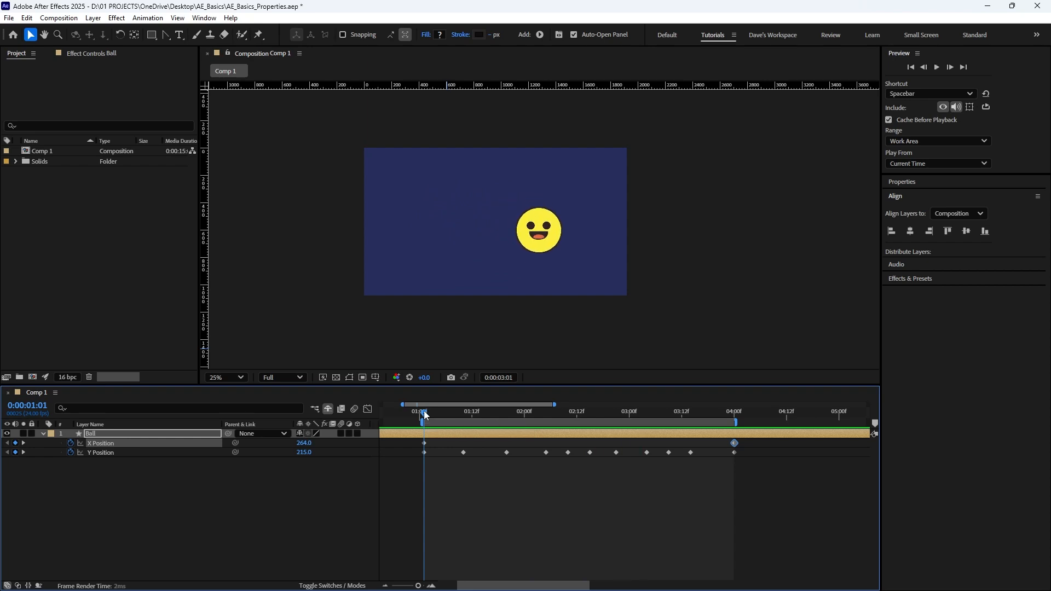
- Try delaying the first floor-contact Y Position keyframe to 0:00:01:12, play back the result, and undo the move
click(464, 422)
drag(464, 422, 472, 426)
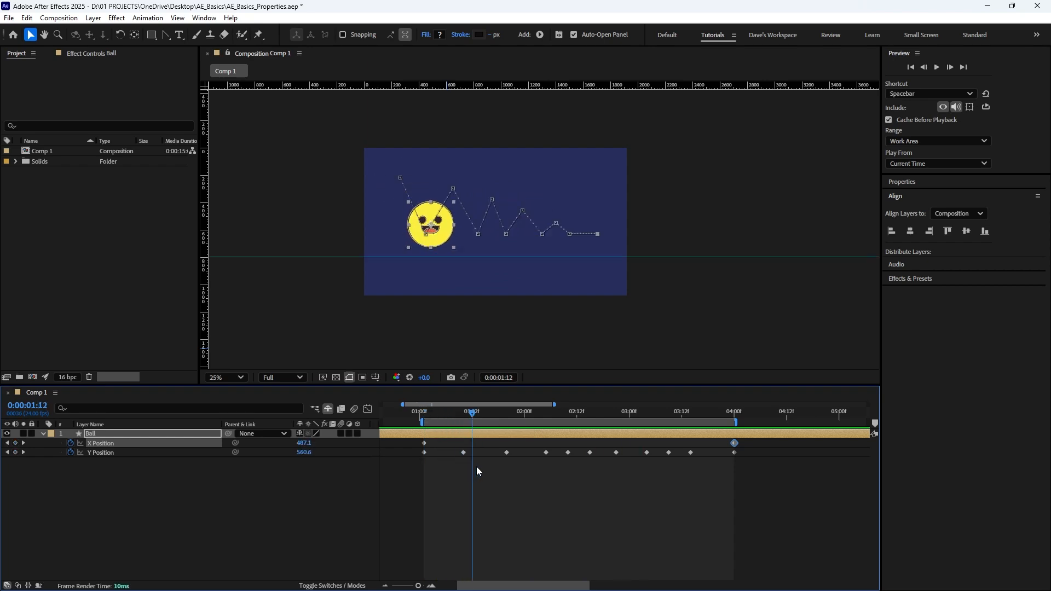
click(463, 452)
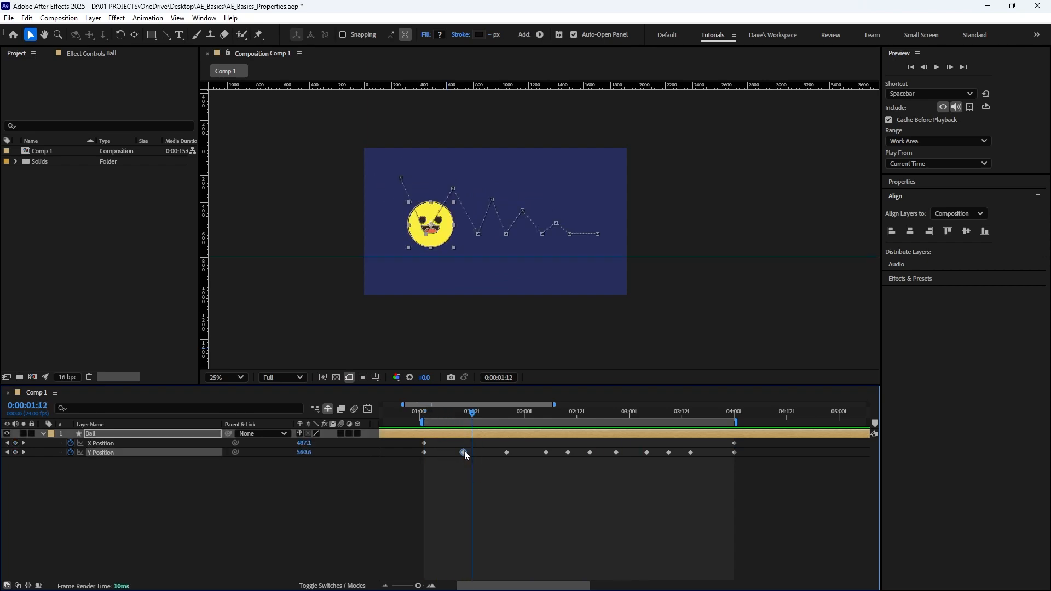
drag(464, 452, 426, 419)
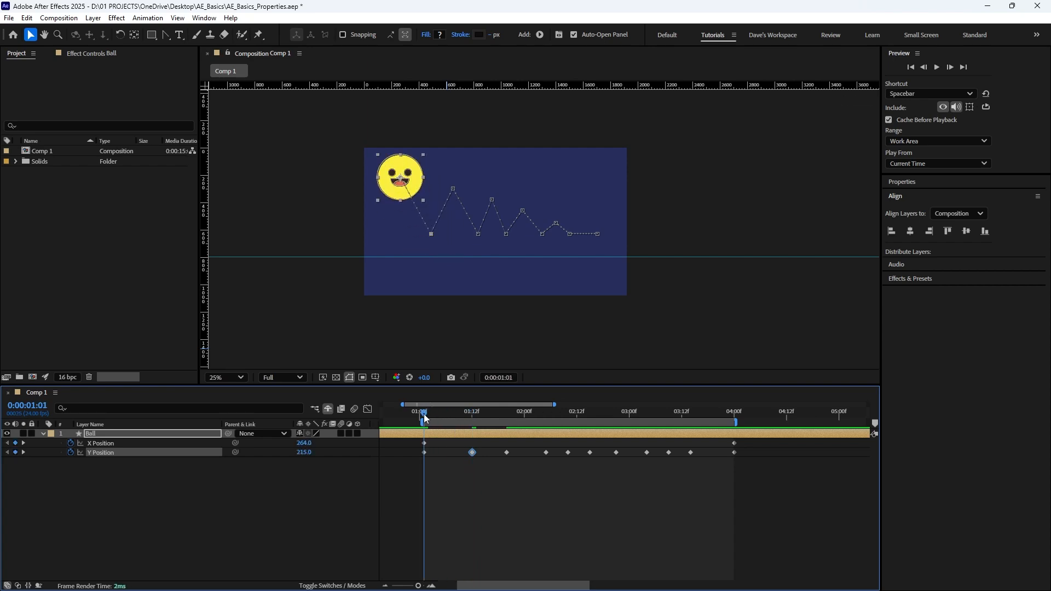
key(space)
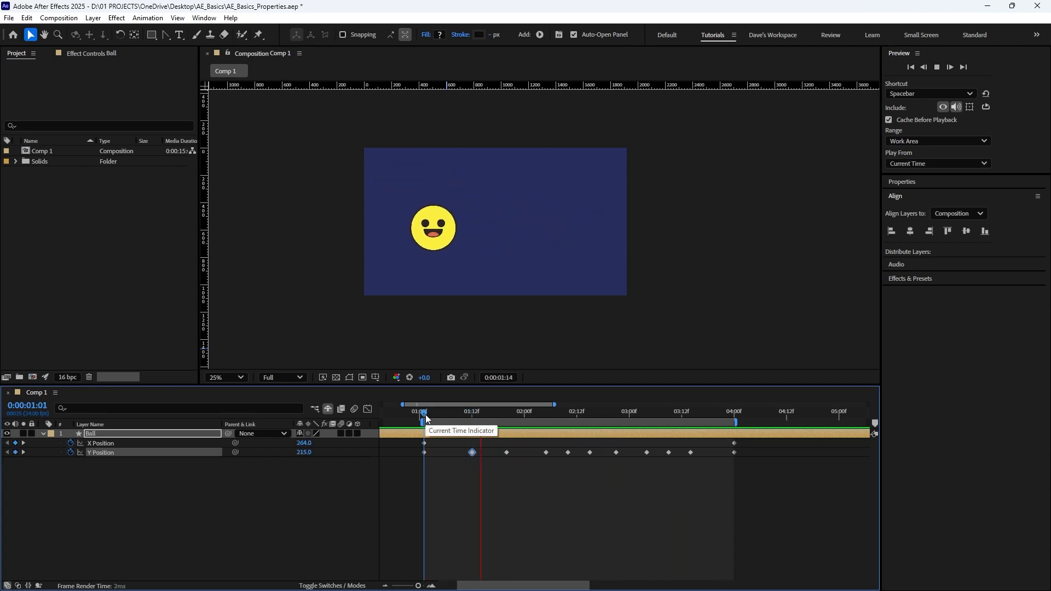
key(space)
key(ctrl+z)
- Show the Ball's Y Position keyframes in the Graph Editor and round the starting point and all bounce peaks into smooth curves with the Pen tool
drag(751, 481, 422, 450)
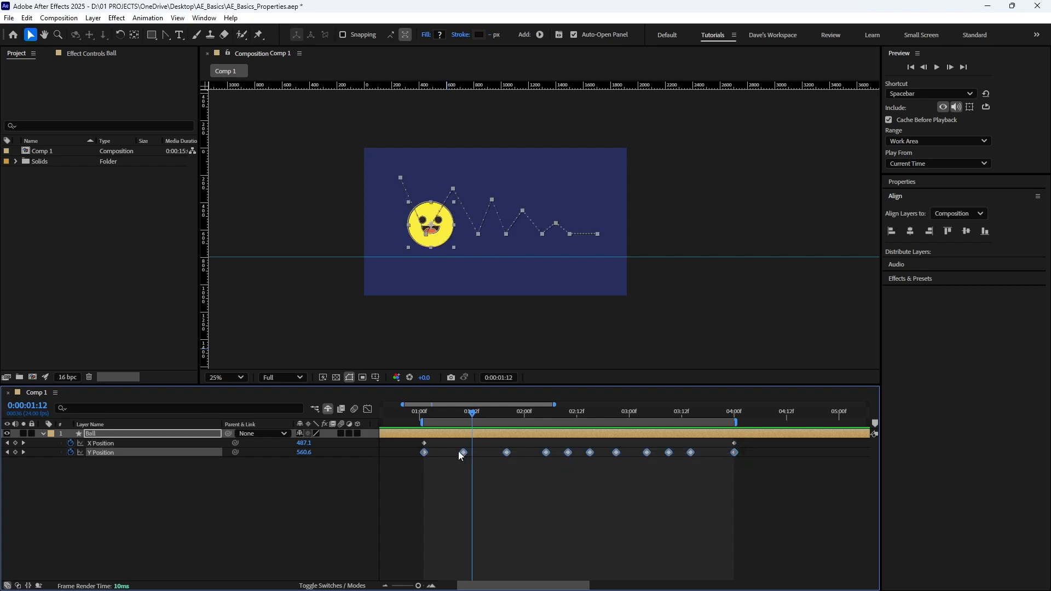
click(369, 410)
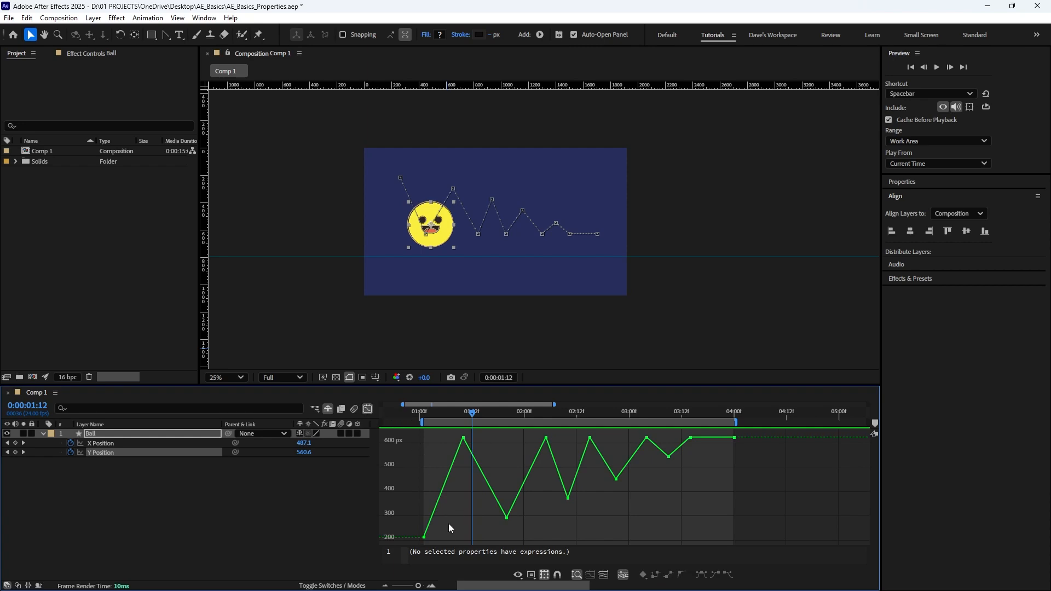
click(166, 36)
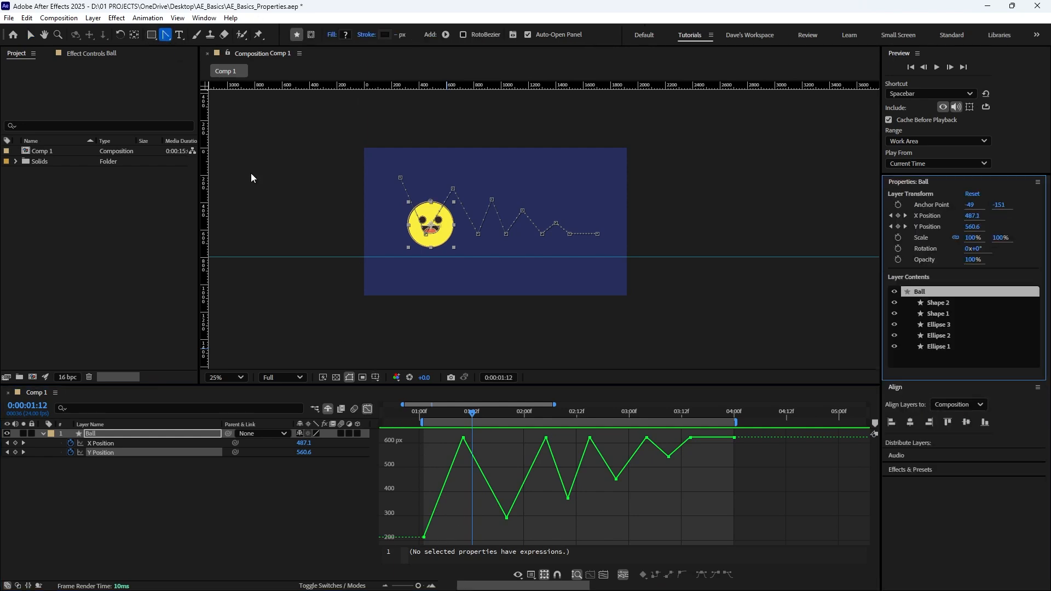
drag(425, 536, 521, 518)
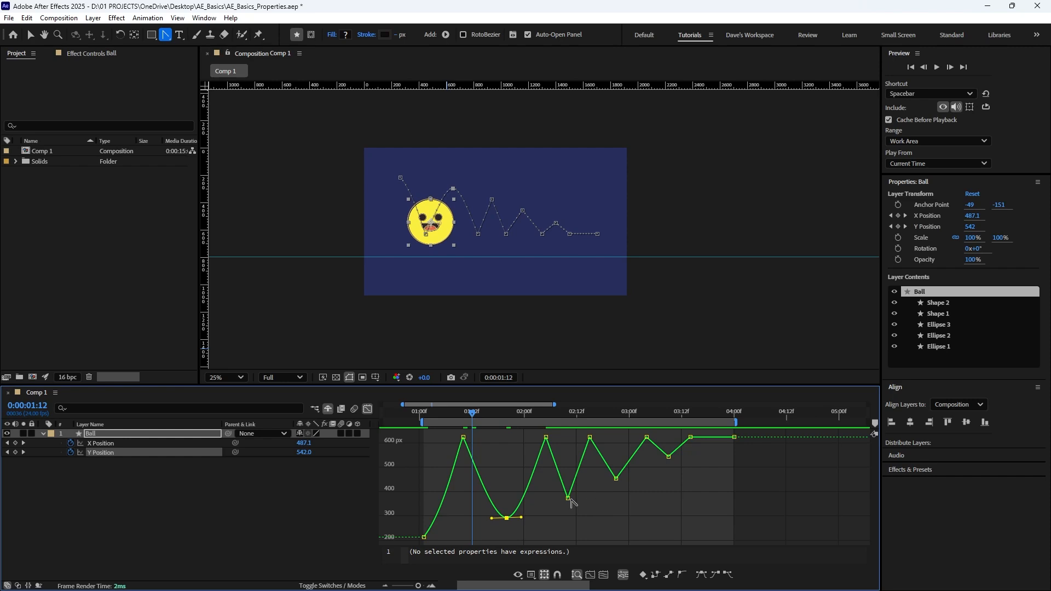
mouse_move(570, 502)
drag(569, 500, 583, 496)
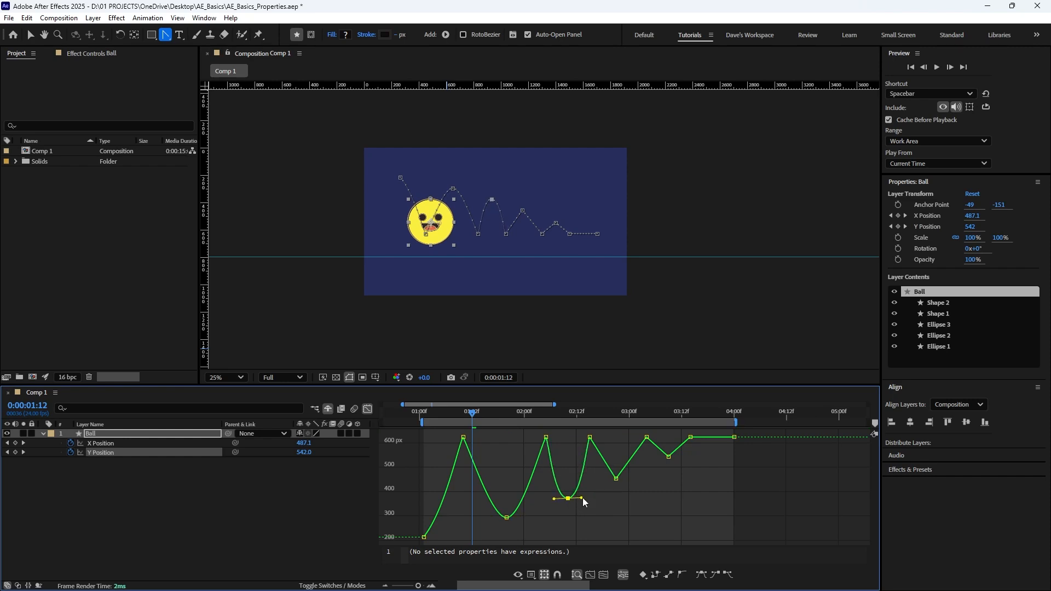
mouse_move(617, 479)
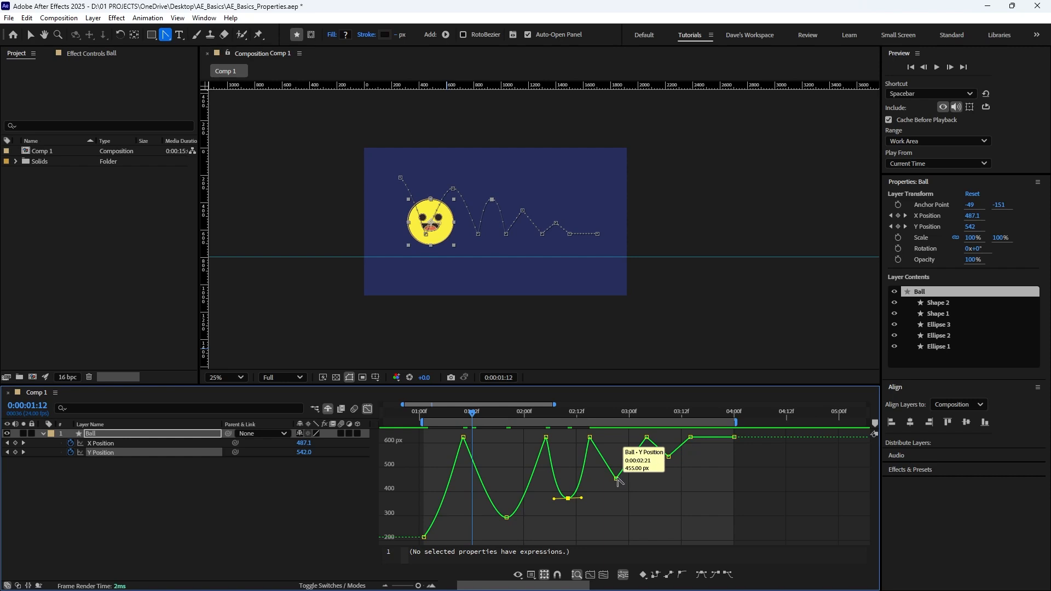
drag(617, 480, 627, 482)
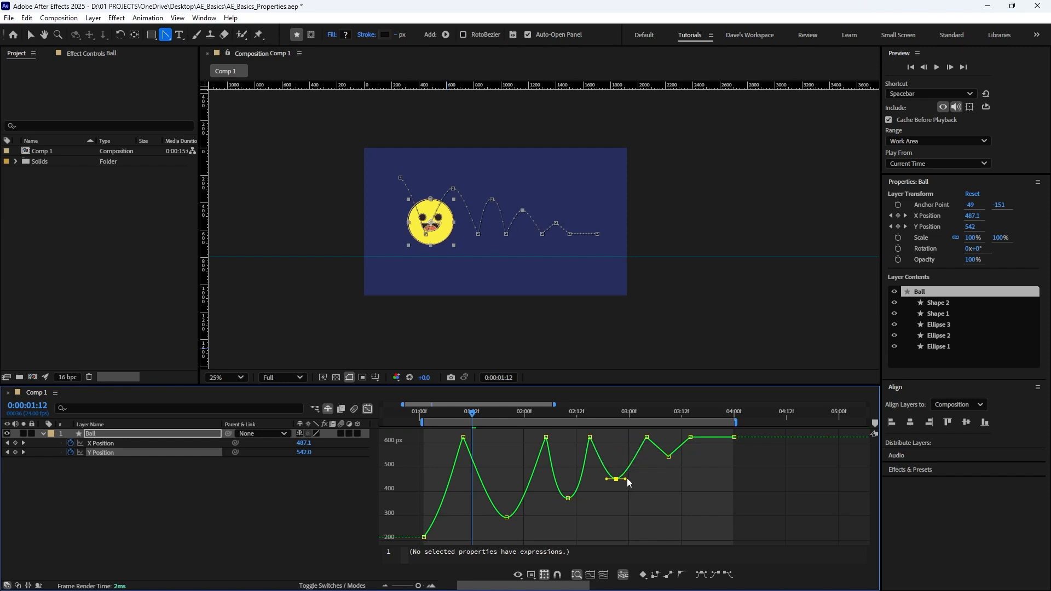
drag(669, 457, 673, 461)
- Play back the smoothed bounce from 0:00:01:01 and shift the second floor-contact Y Position keyframe earlier, to about 0:00:02:03
drag(467, 414, 423, 415)
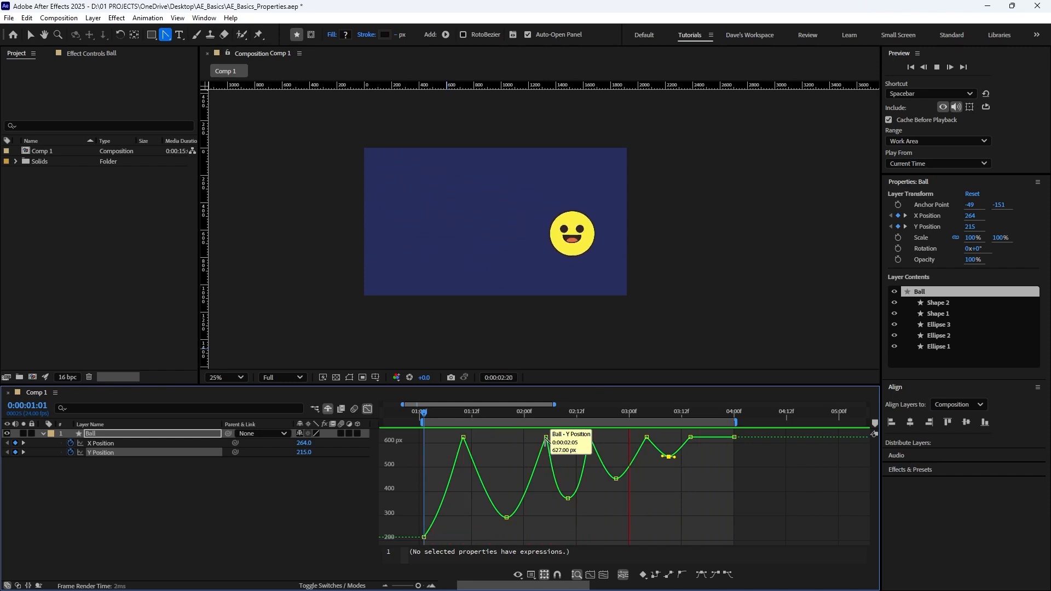
click(545, 438)
key(space)
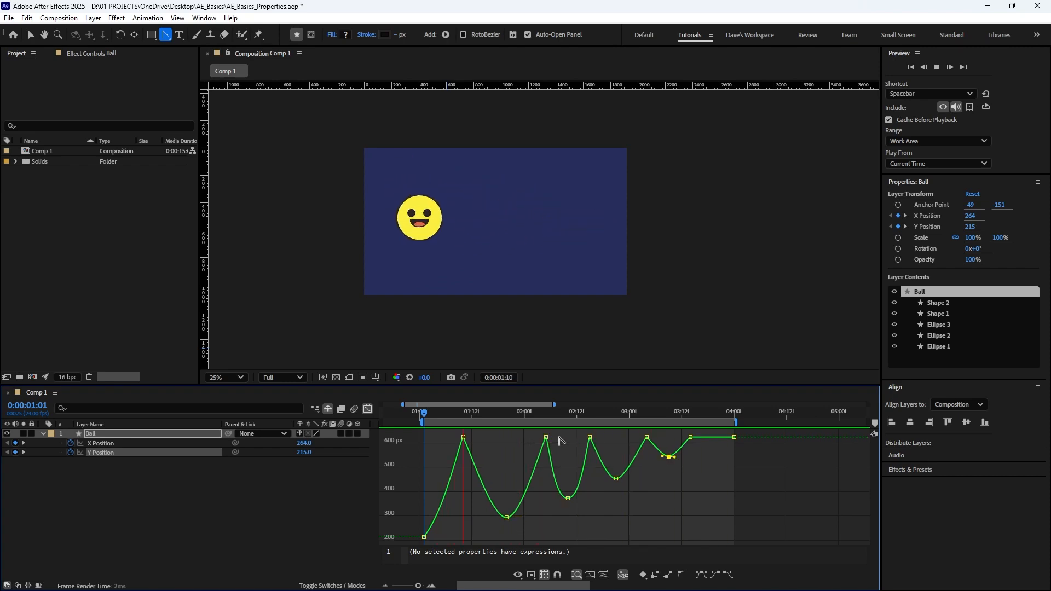
key(v)
drag(549, 439, 537, 439)
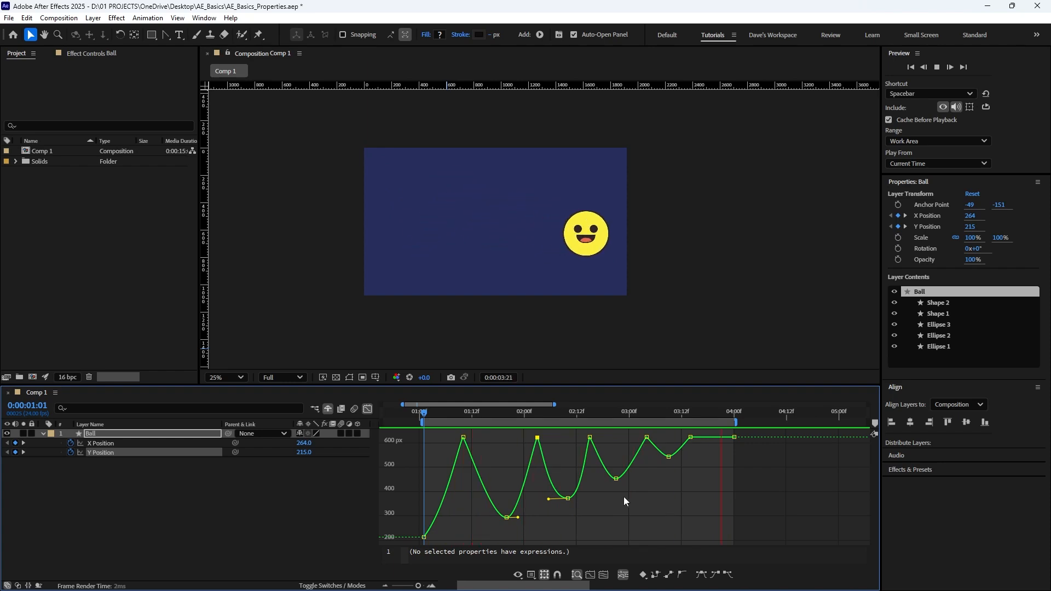
- Close the Graph Editor and lock the Ball layer
key(shift+F3)
click(38, 429)
click(33, 433)
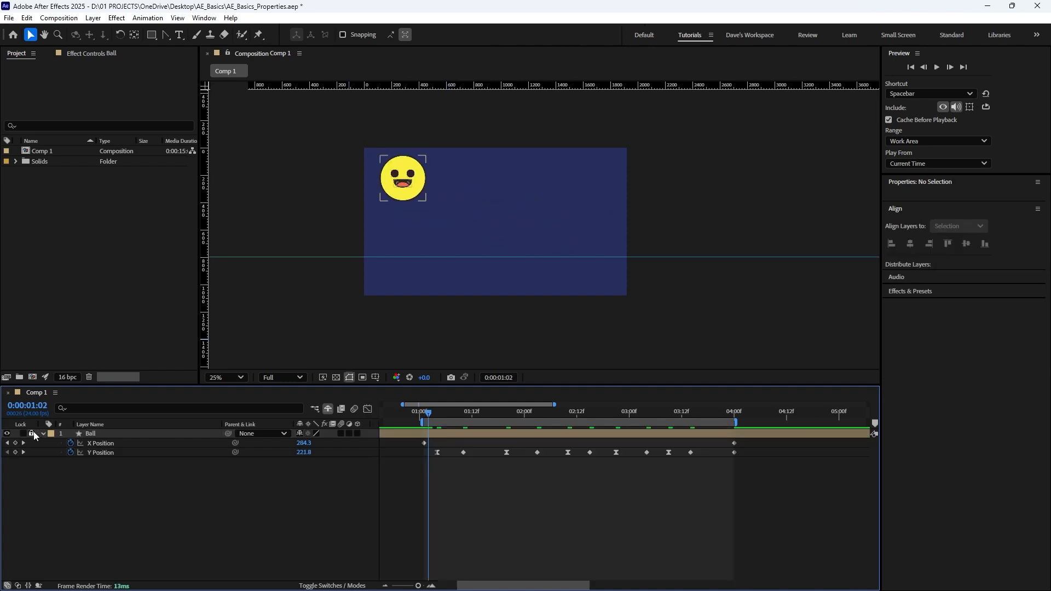
- At 0:00:01:10, draw an orange floor rectangle about 2164 by 458 px with its upper edge on the horizontal guide, and remove the guide
click(153, 36)
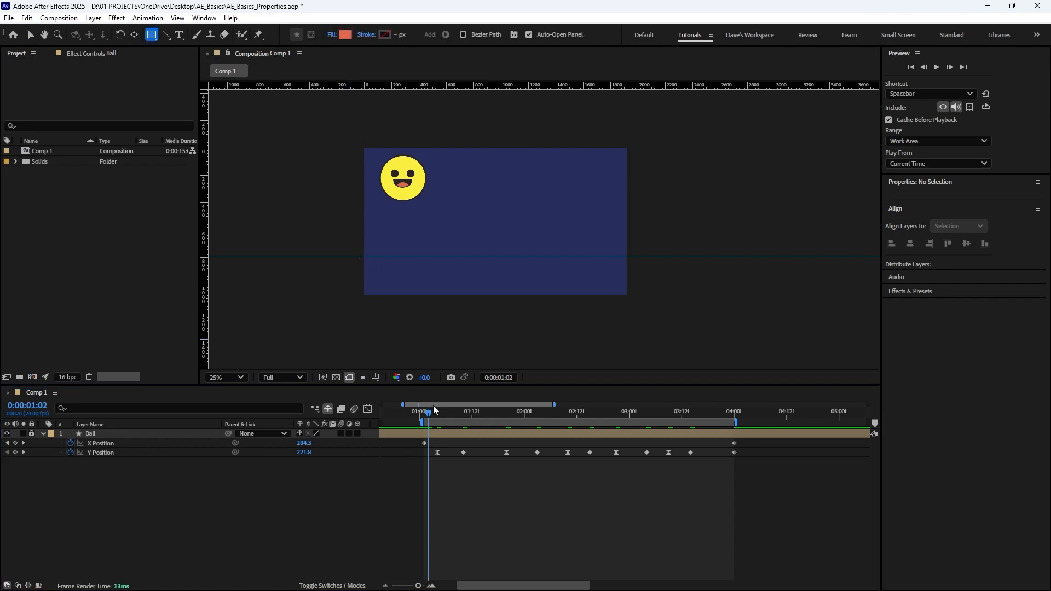
drag(428, 417, 459, 421)
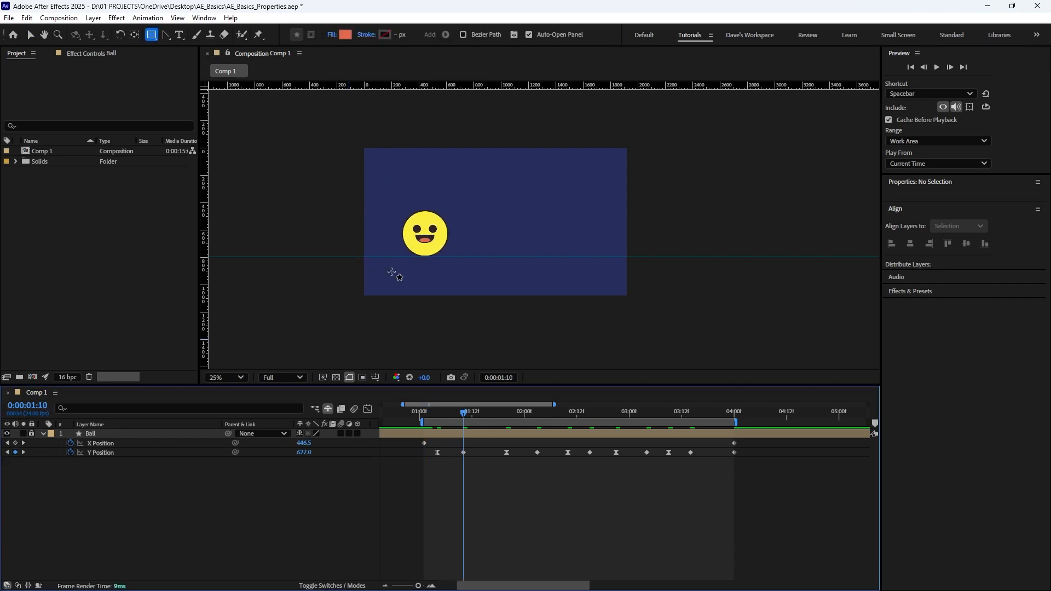
drag(355, 257, 651, 319)
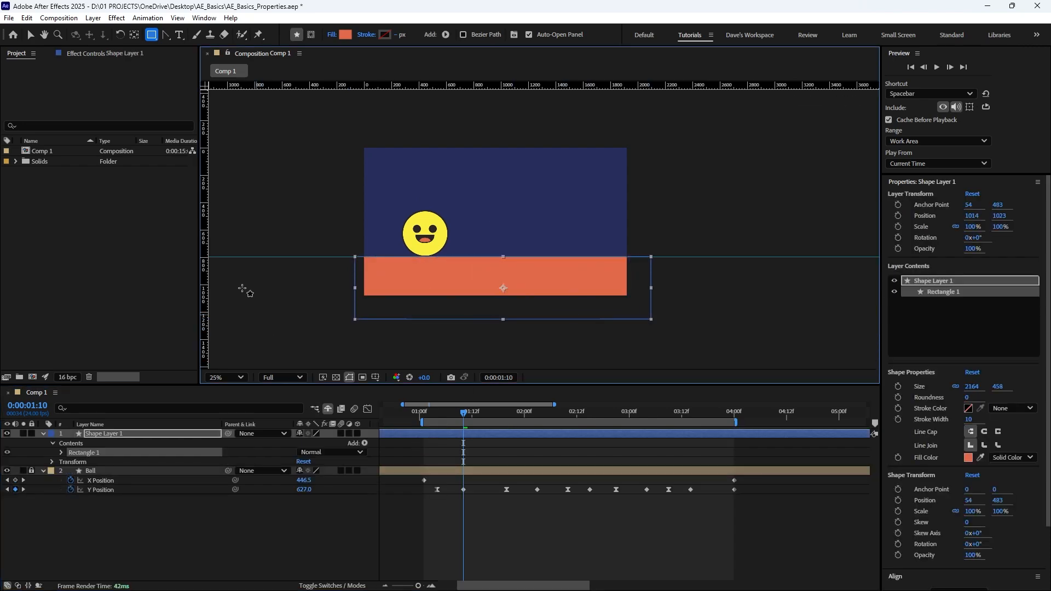
key(v)
drag(270, 258, 297, 80)
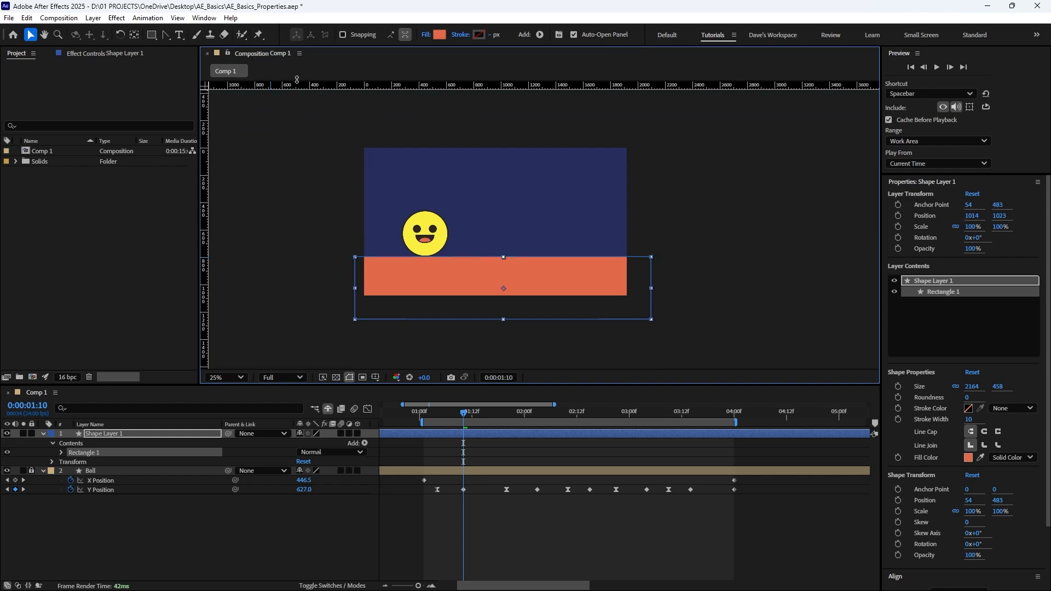
click(466, 526)
- Rename the rectangle's shape layer as Floor, send it below the Ball layer and lock it
click(107, 433)
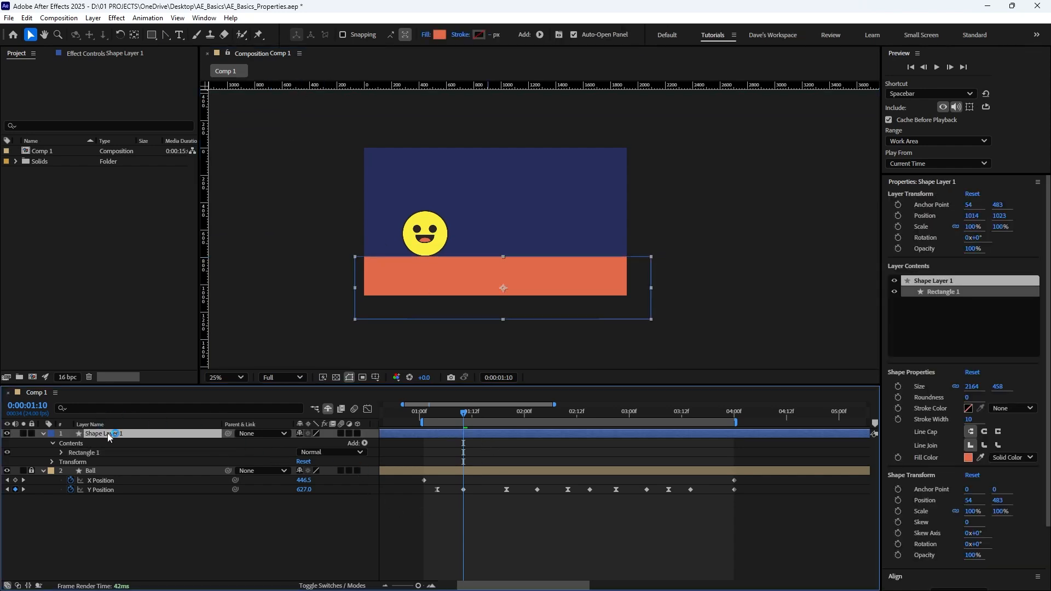
key(Return)
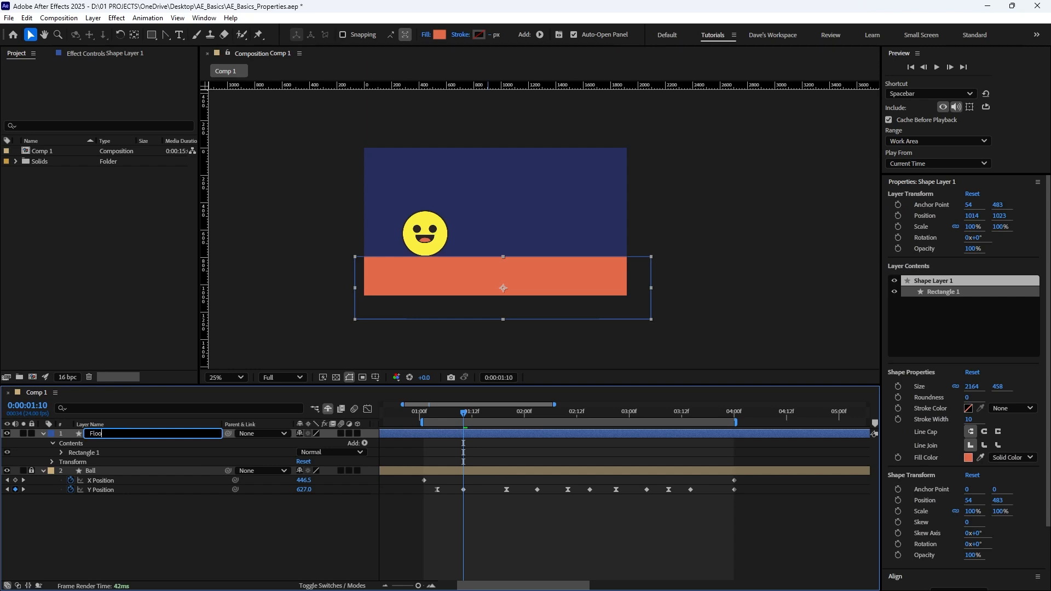
text(Floor)
key(Return)
key(ctrl+[)
click(404, 480)
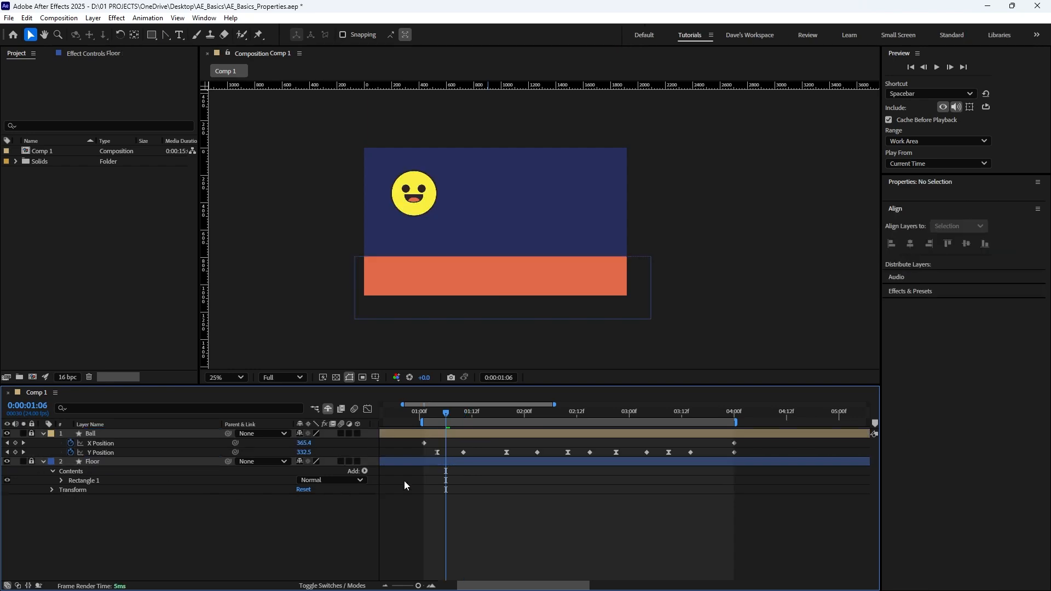
- Play back the ball bouncing on the floor from 0:00:01:01
drag(453, 421, 431, 421)
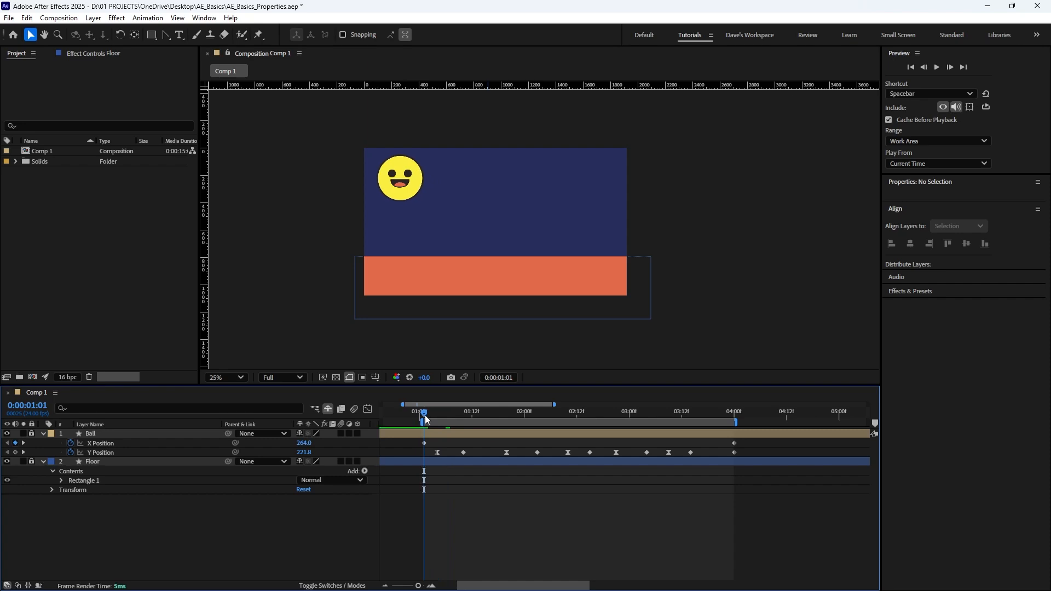
key(space)
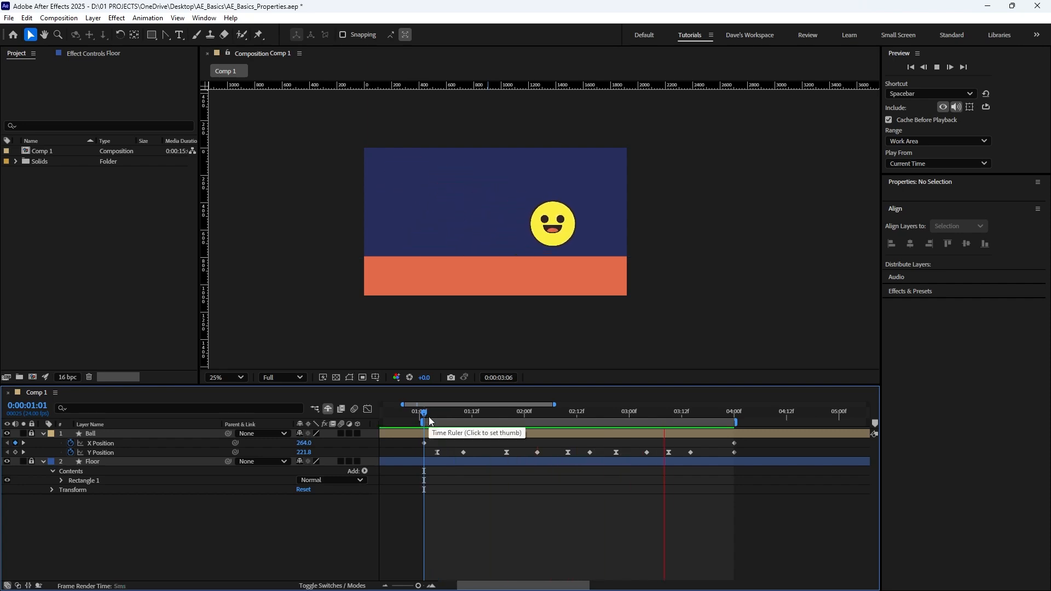